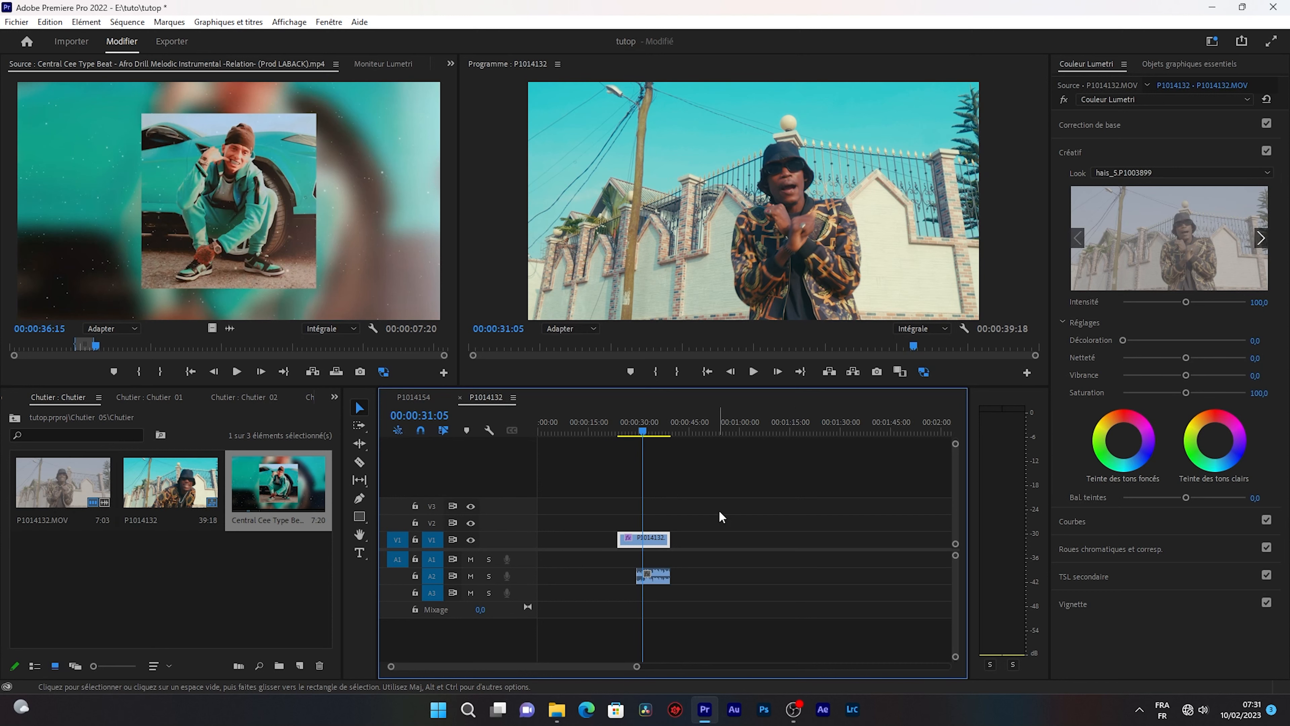
Search the effects library for "trans" and look through the matching effects and transitions.
click(334, 397)
click(355, 458)
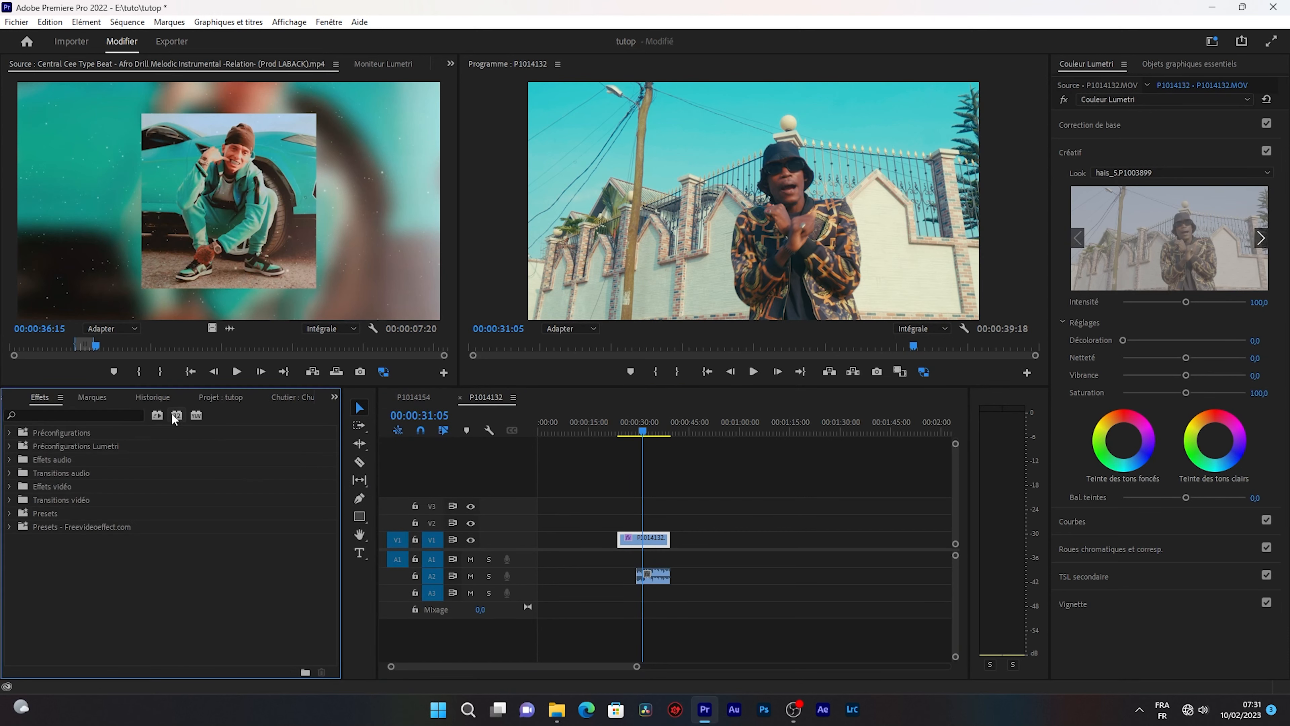
click(93, 414)
text(tran)
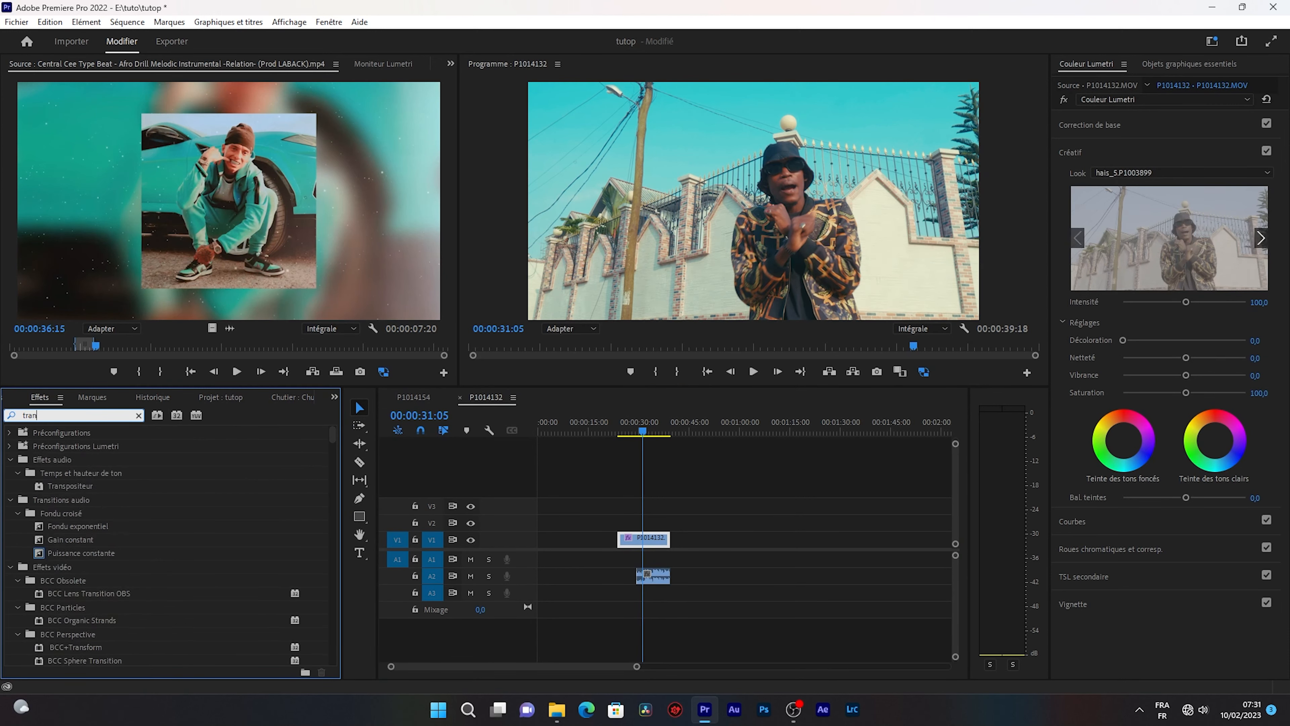
text(s)
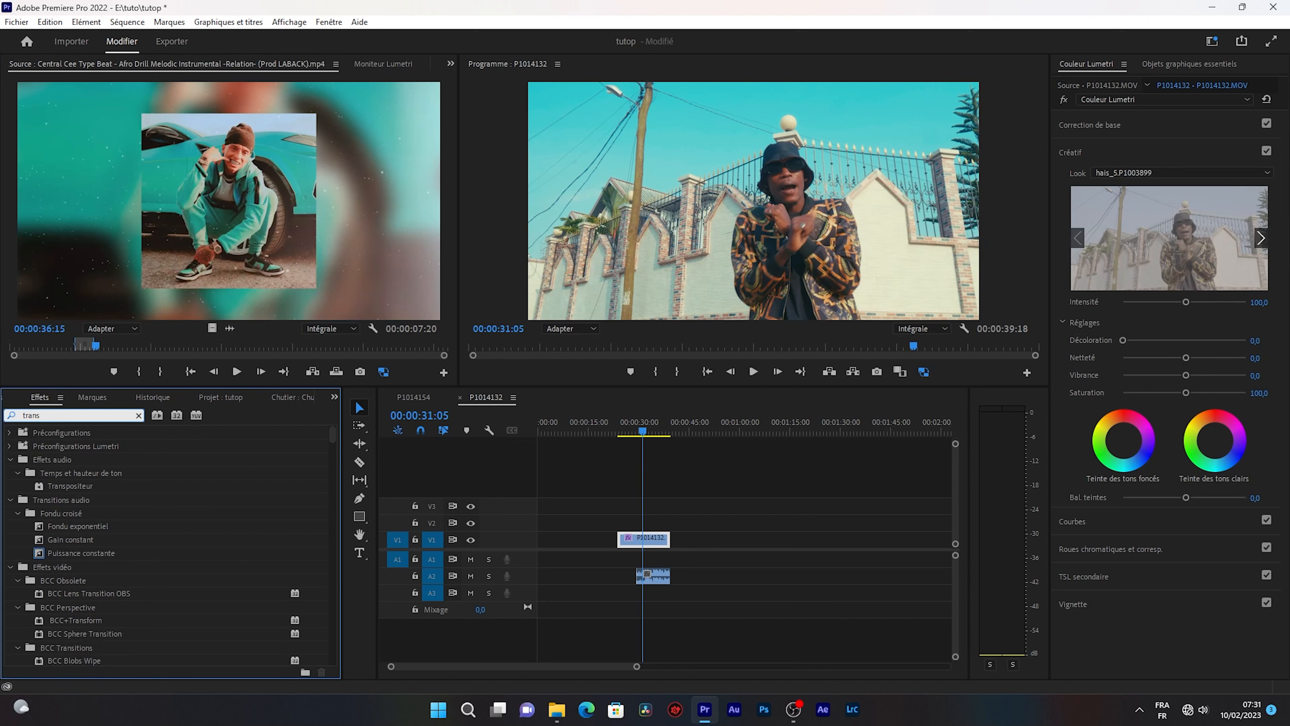
scroll(212, 513, down, 10)
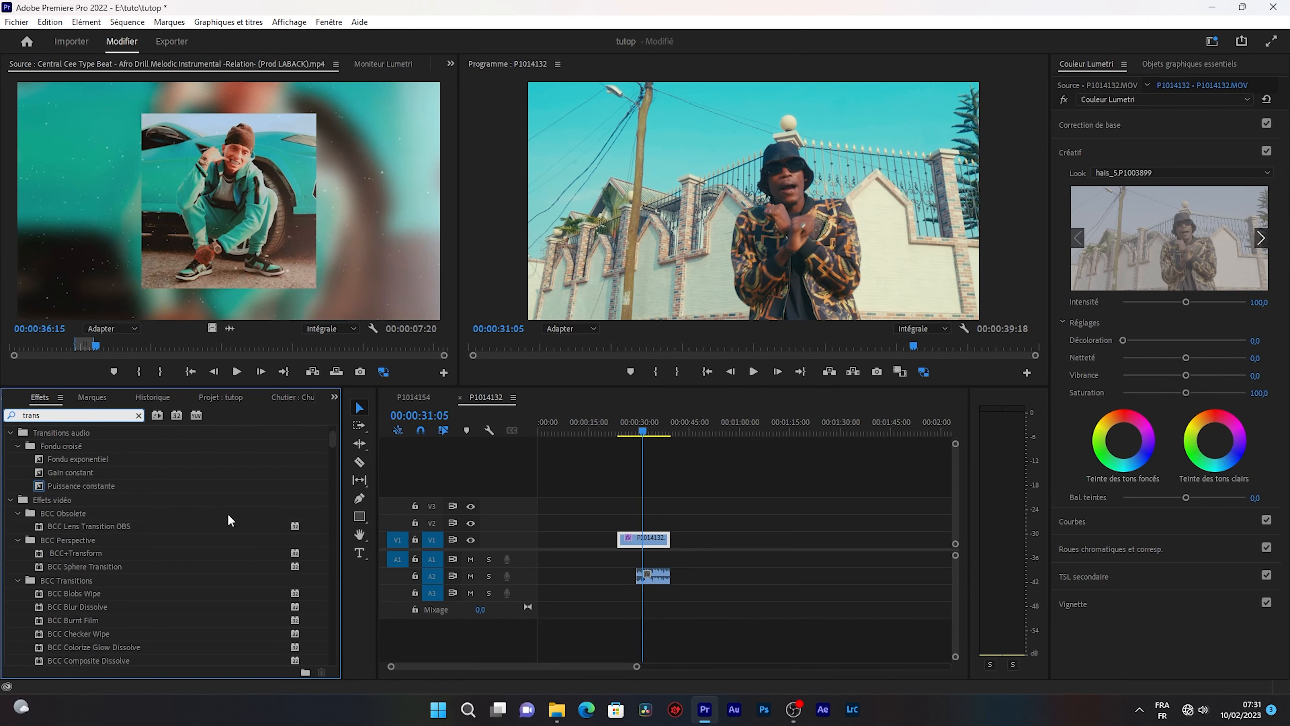
scroll(222, 516, down, 10)
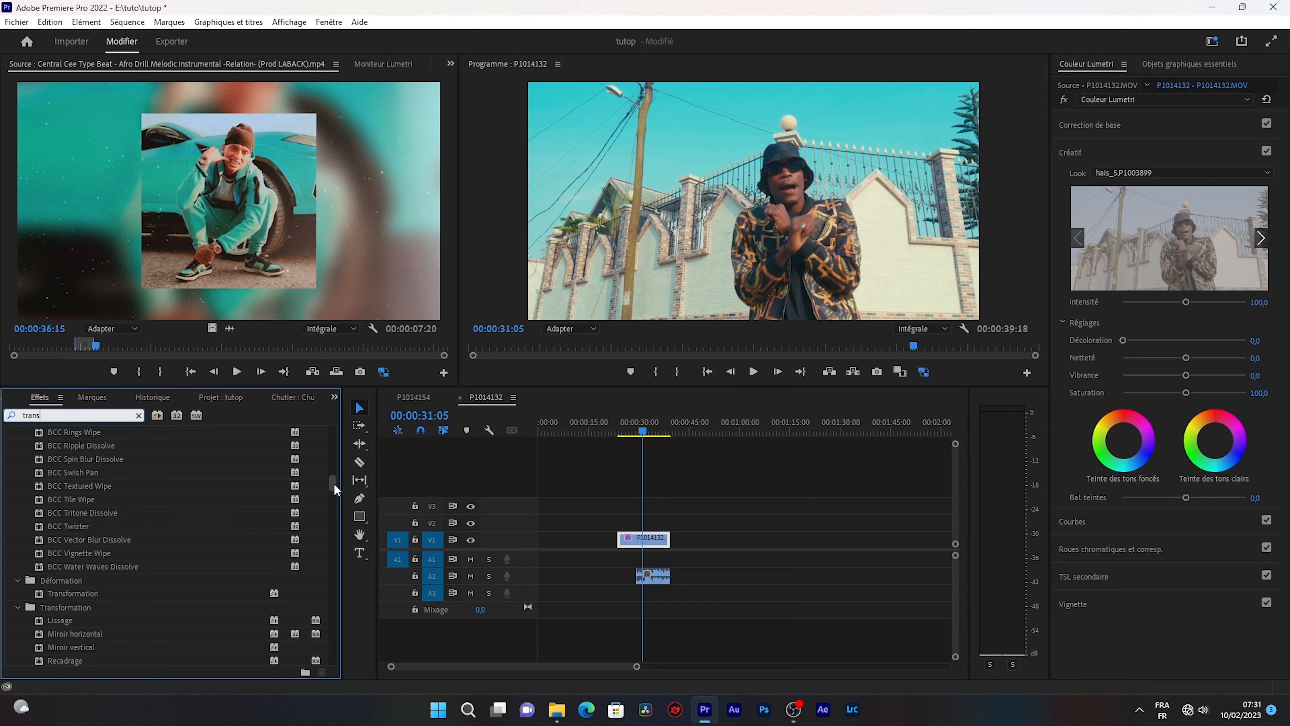
drag(334, 483, 354, 523)
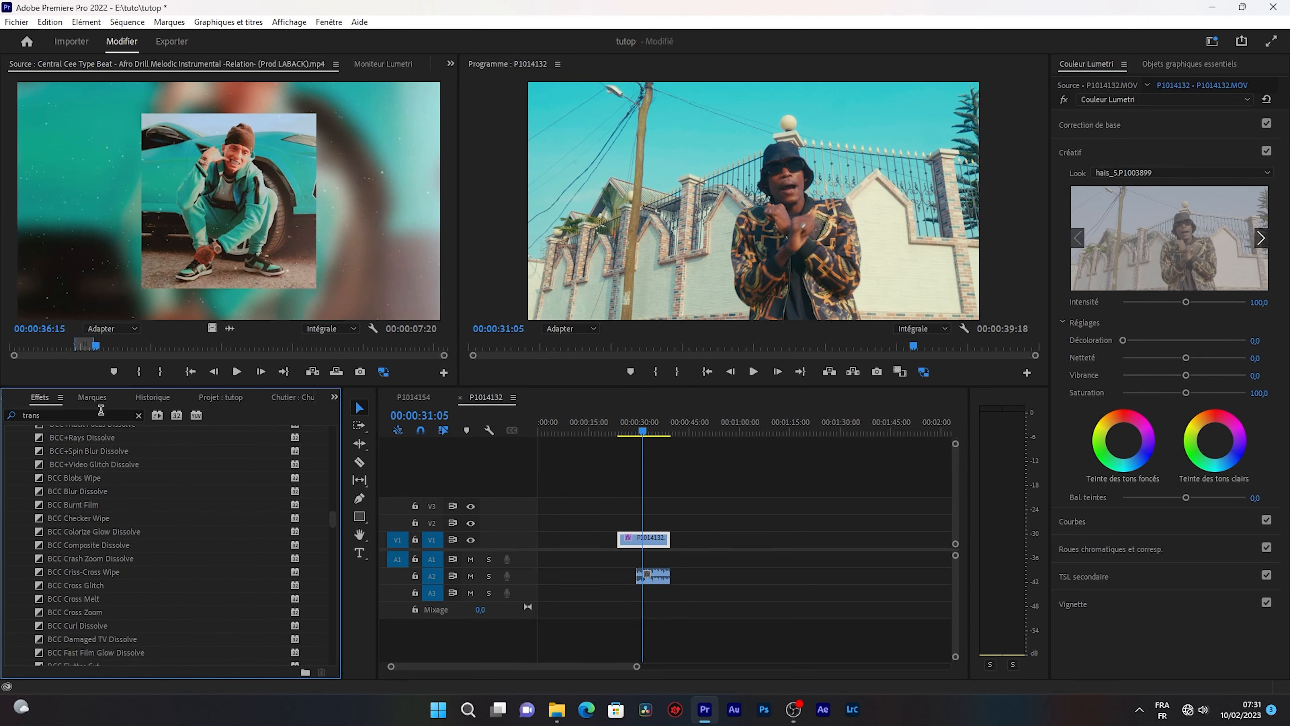
Narrow the effects search to "transf" and apply the Transformation effect from the Déformation group to the P1014132 clip on V1.
click(96, 411)
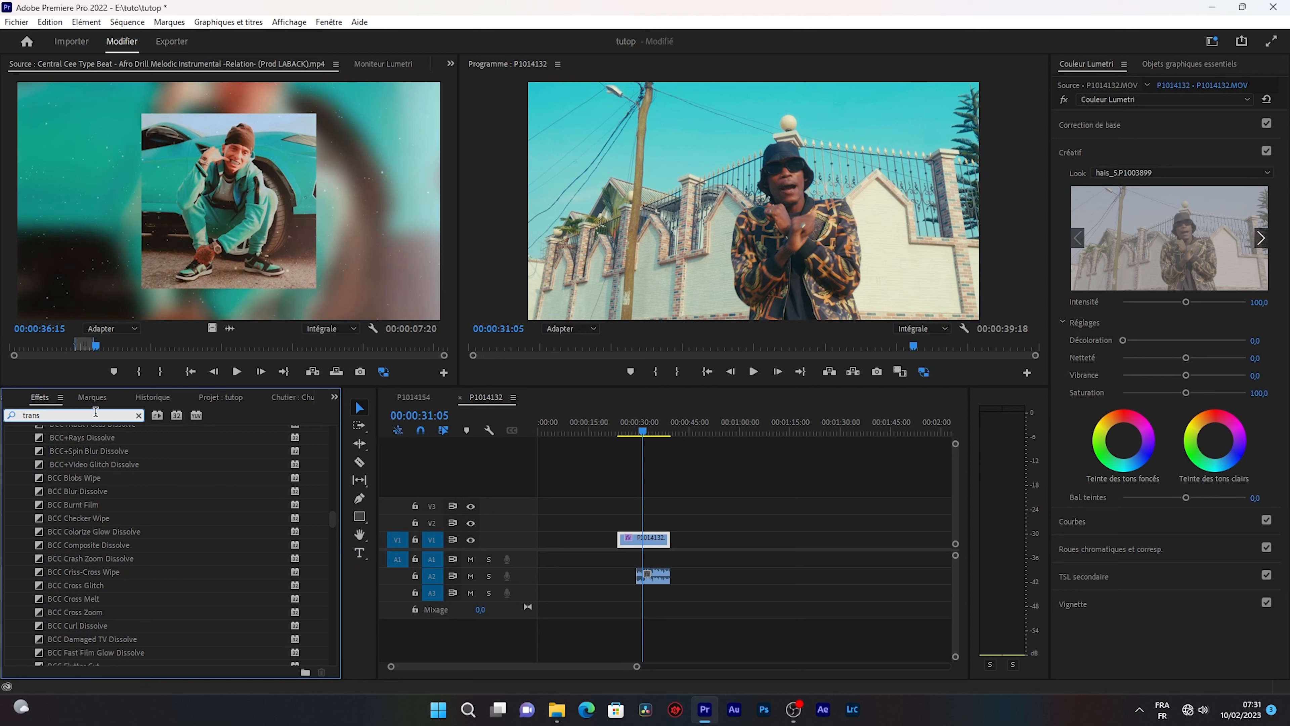
key(BackSpace)
key(BackSpace)
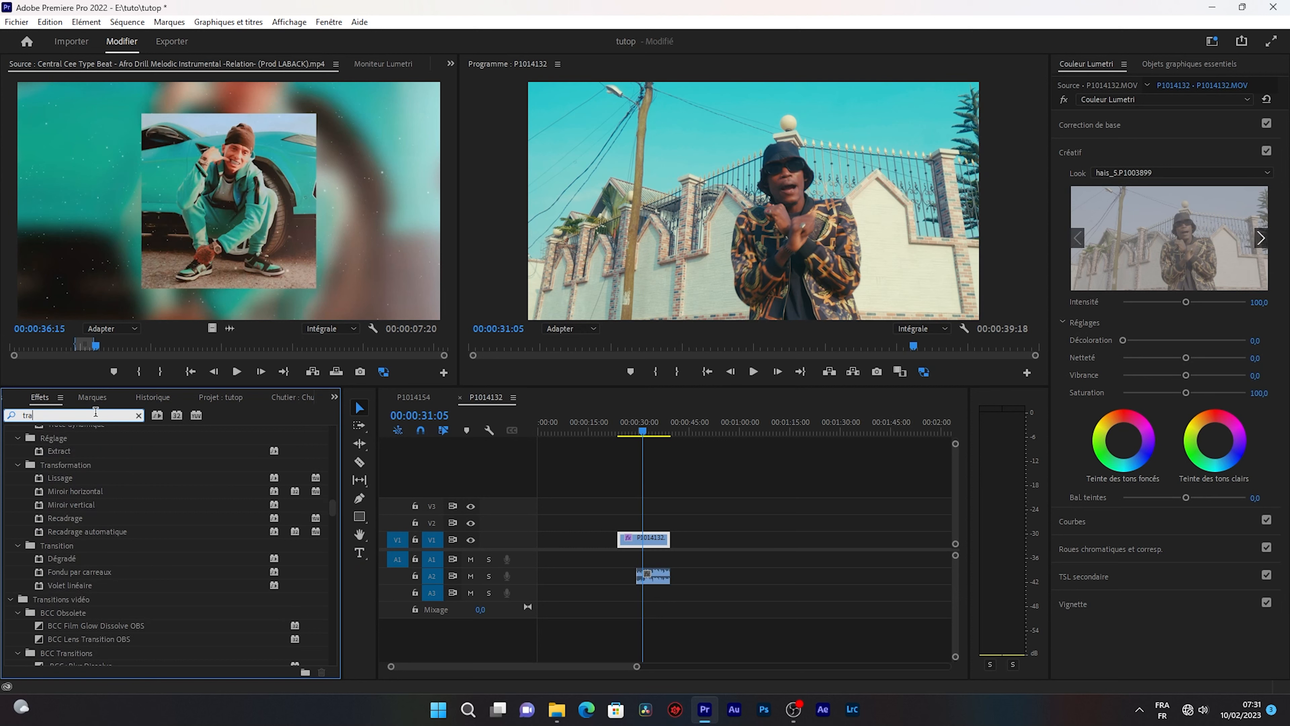
text(nsf)
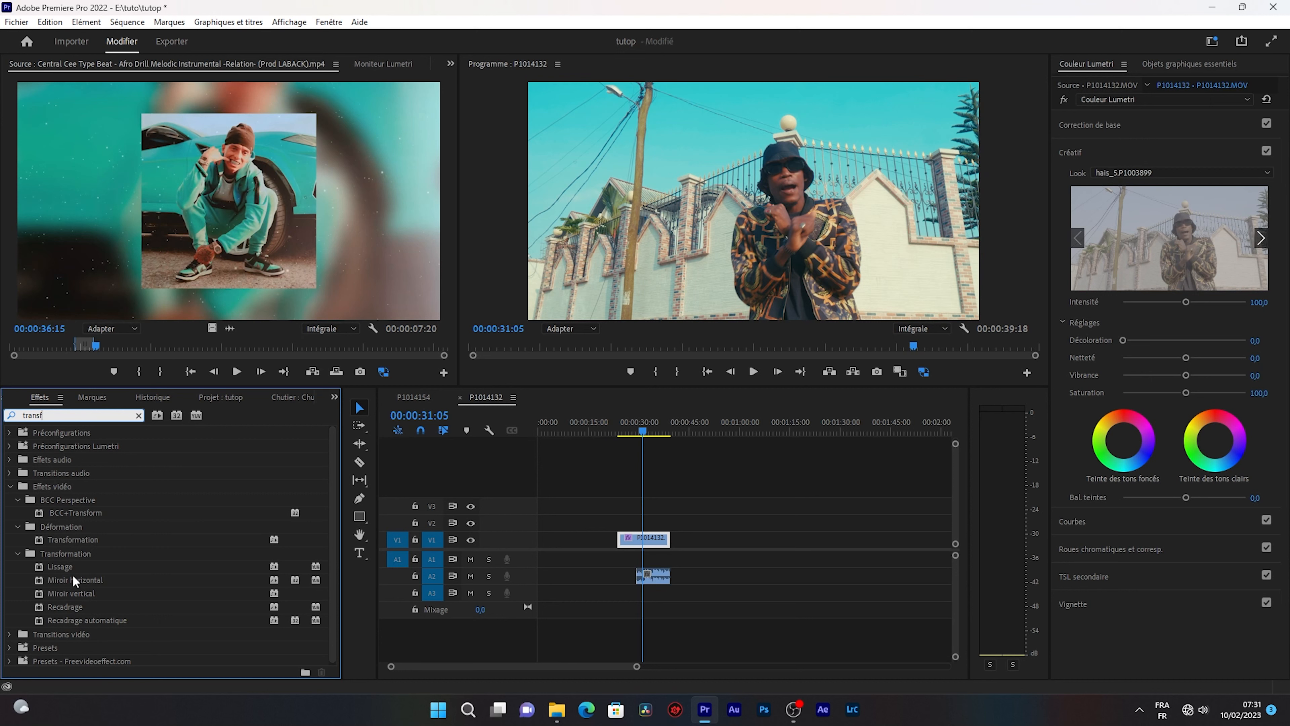
click(66, 539)
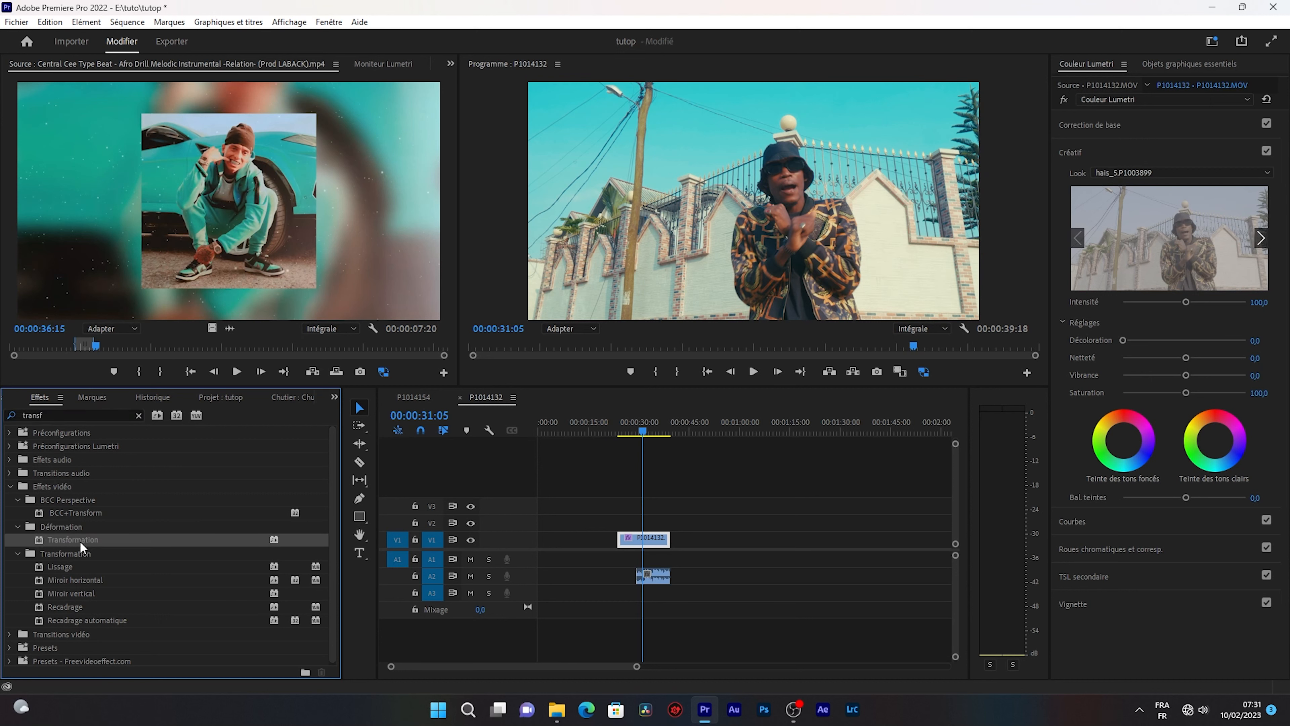
drag(60, 546, 632, 541)
Play back the P1014132 clip and return the playhead to 00:00:31:05.
drag(644, 431, 647, 429)
key(space)
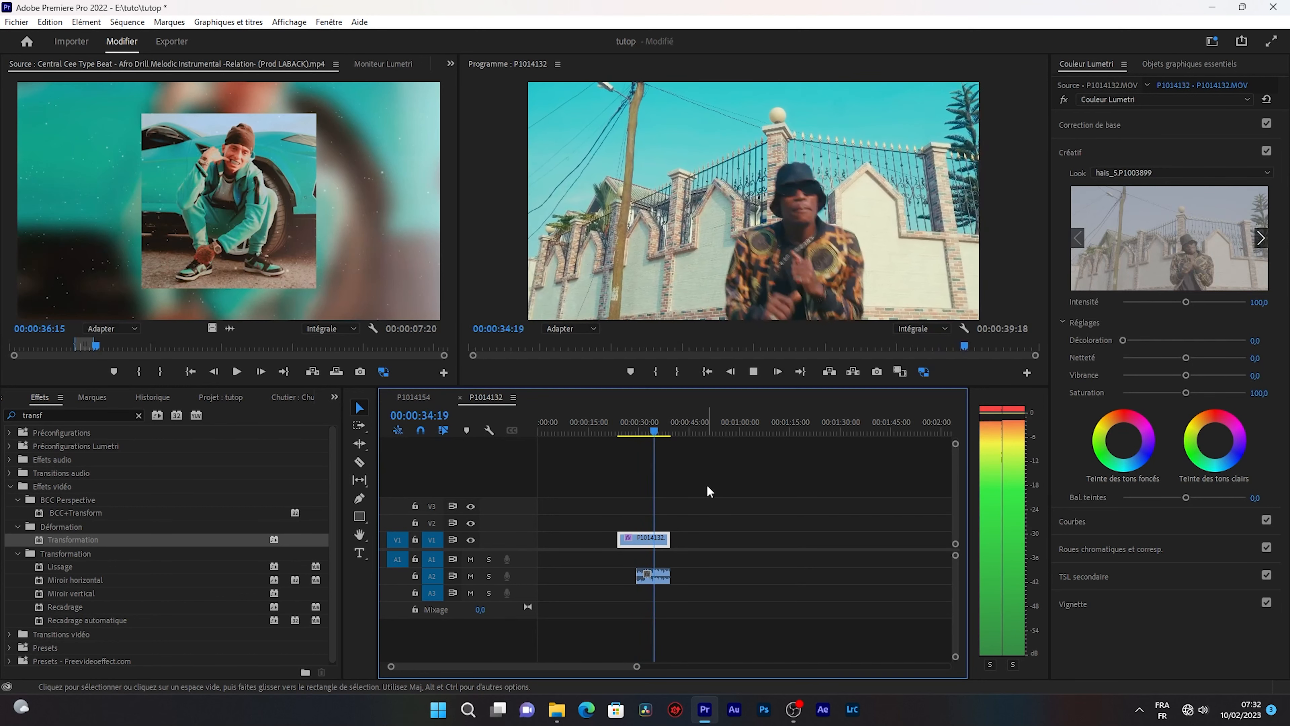
key(space)
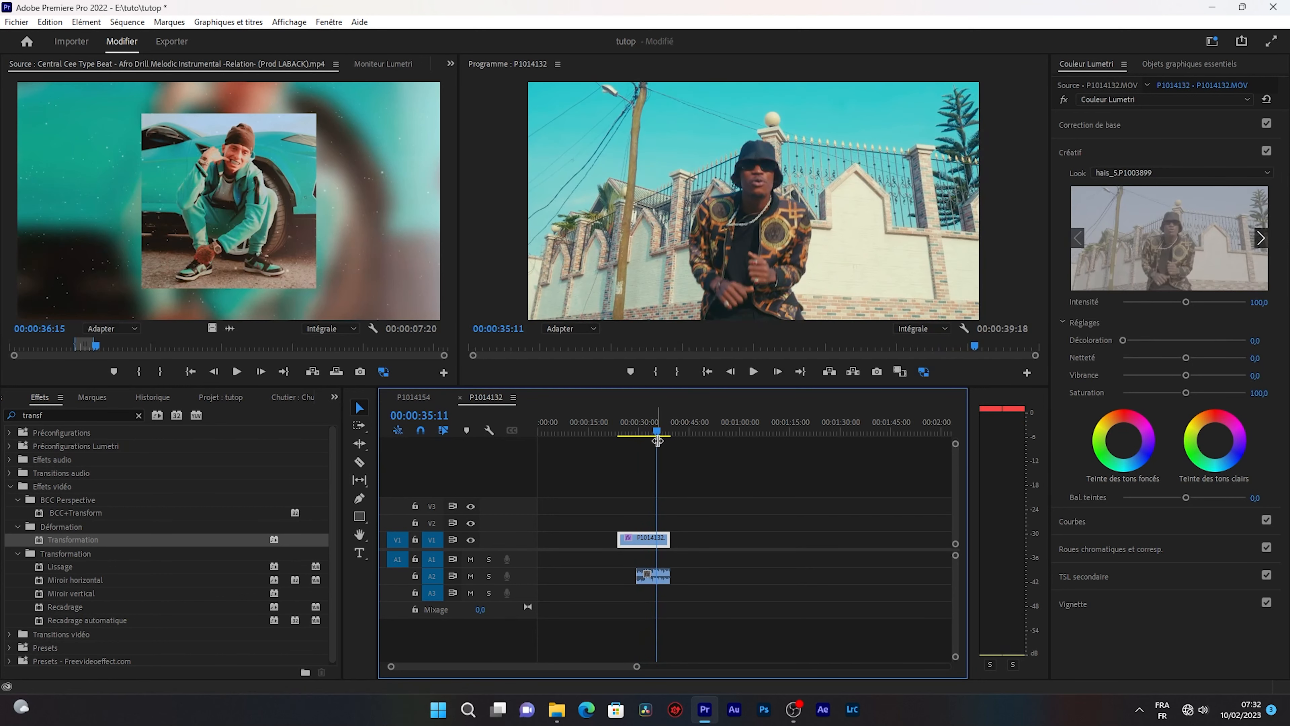
drag(657, 440, 642, 436)
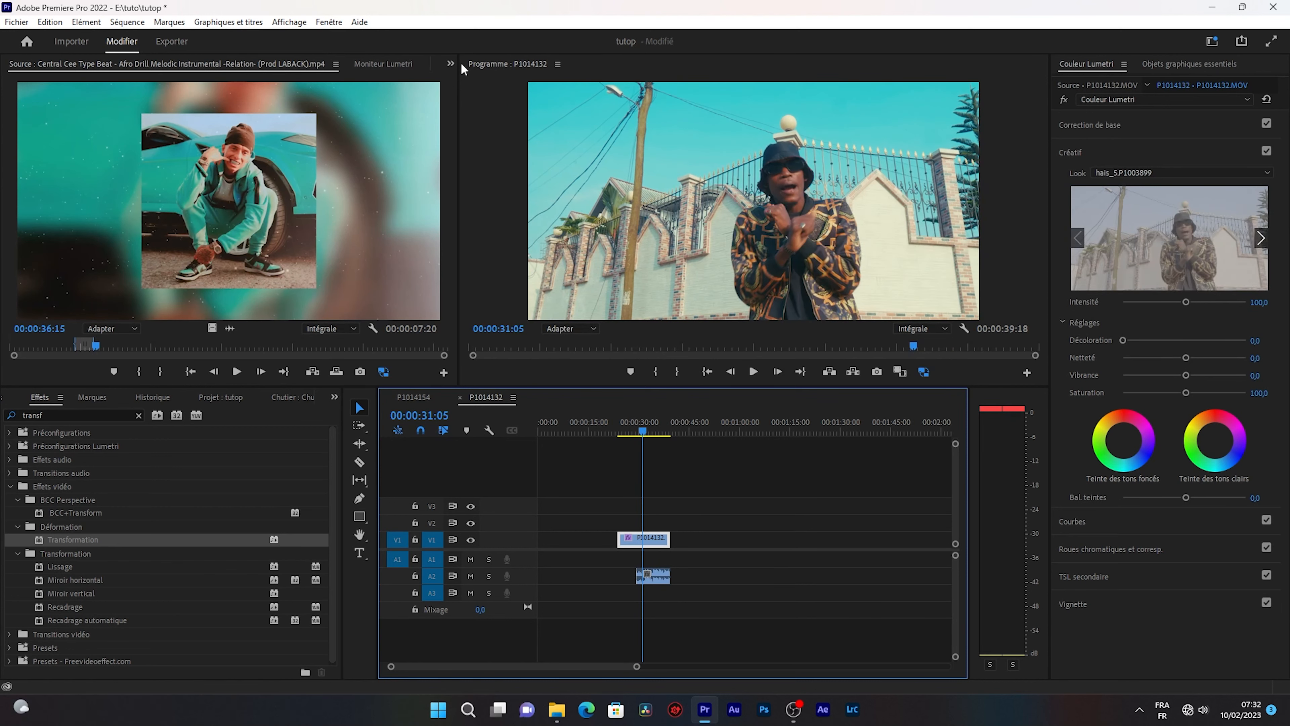
Show the P1014132 clip's effect options down to the Transformation effect and collapse the Couleur Lumetri settings.
click(452, 63)
click(467, 111)
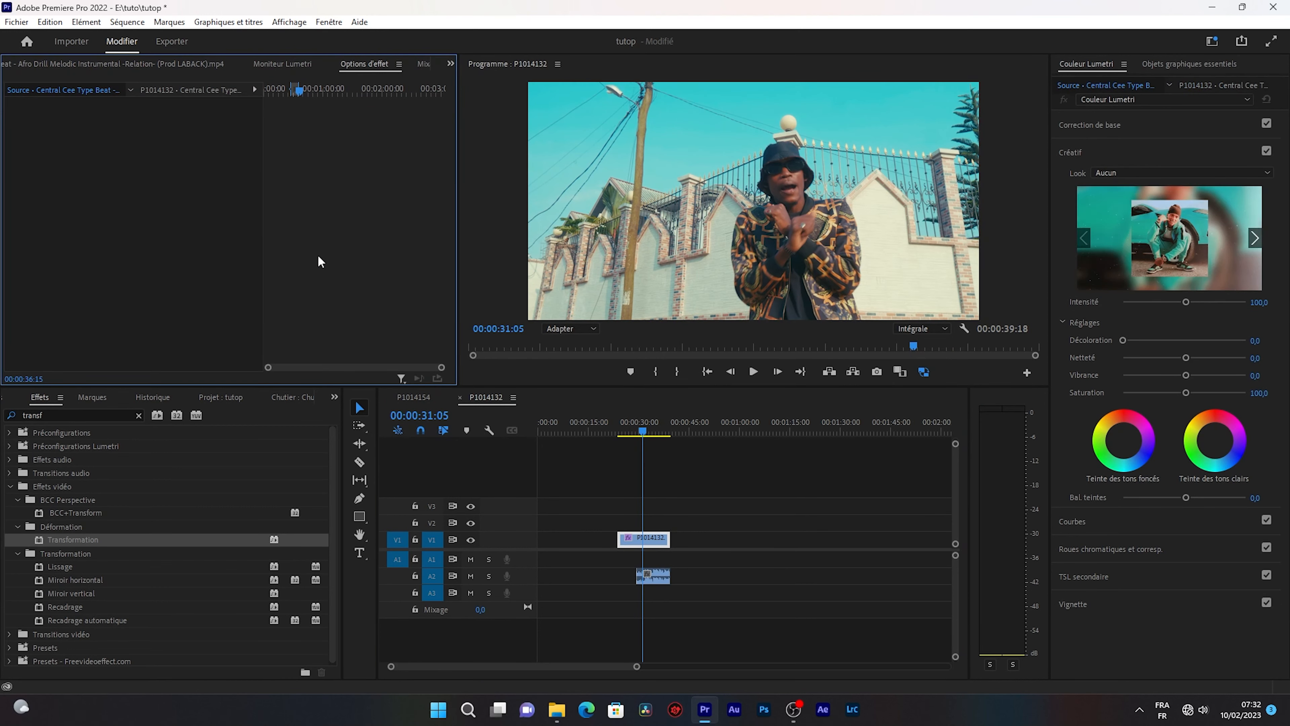
click(652, 540)
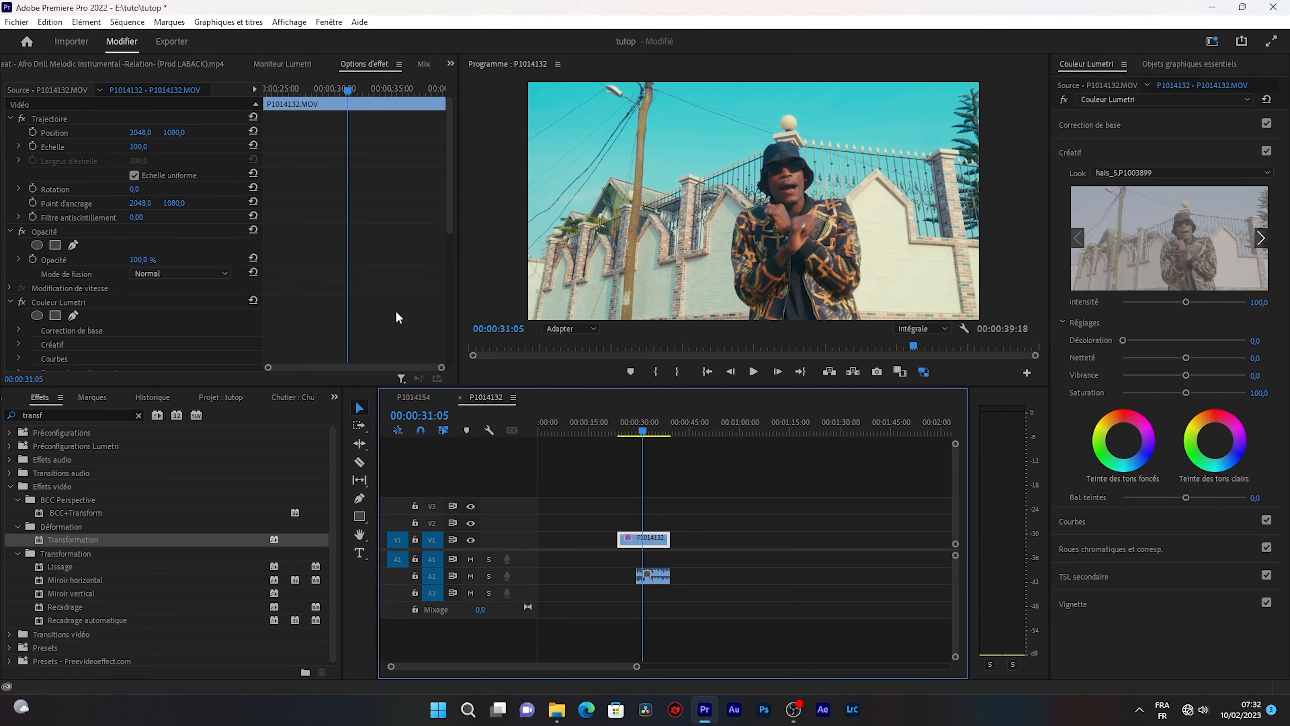
scroll(401, 295, down, 5)
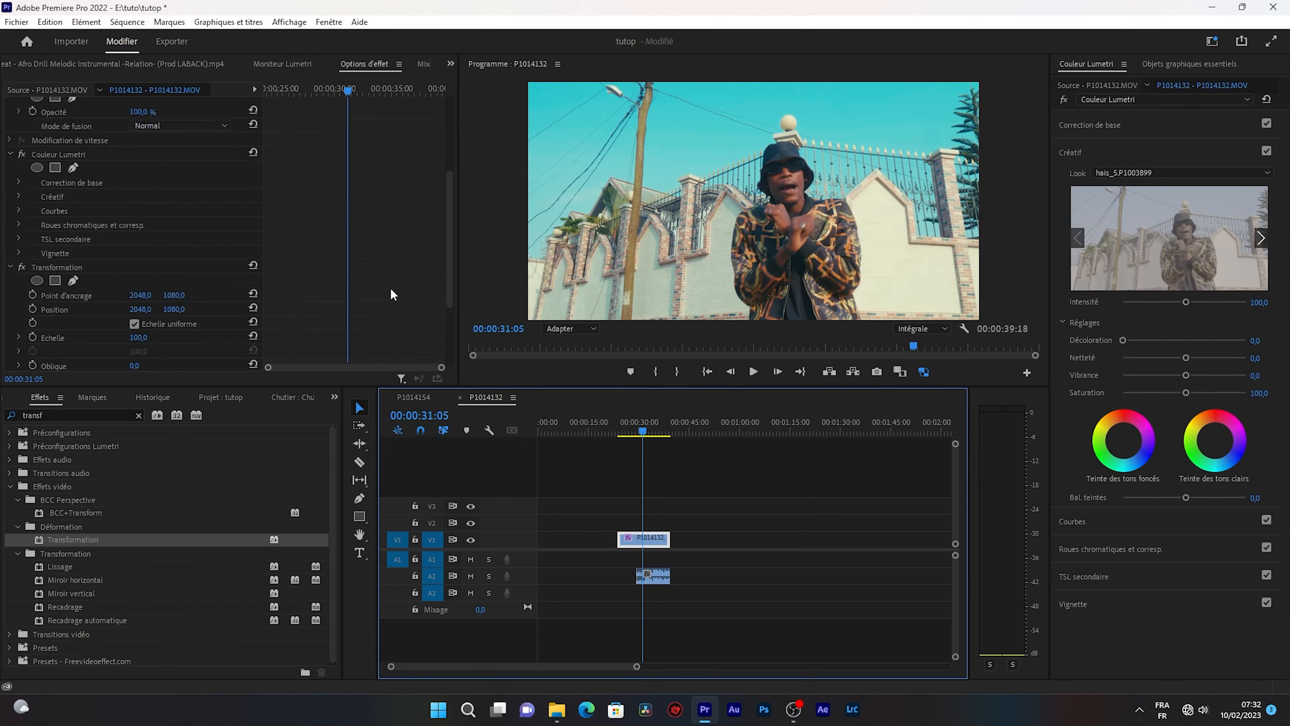
scroll(356, 284, up, 1)
click(11, 169)
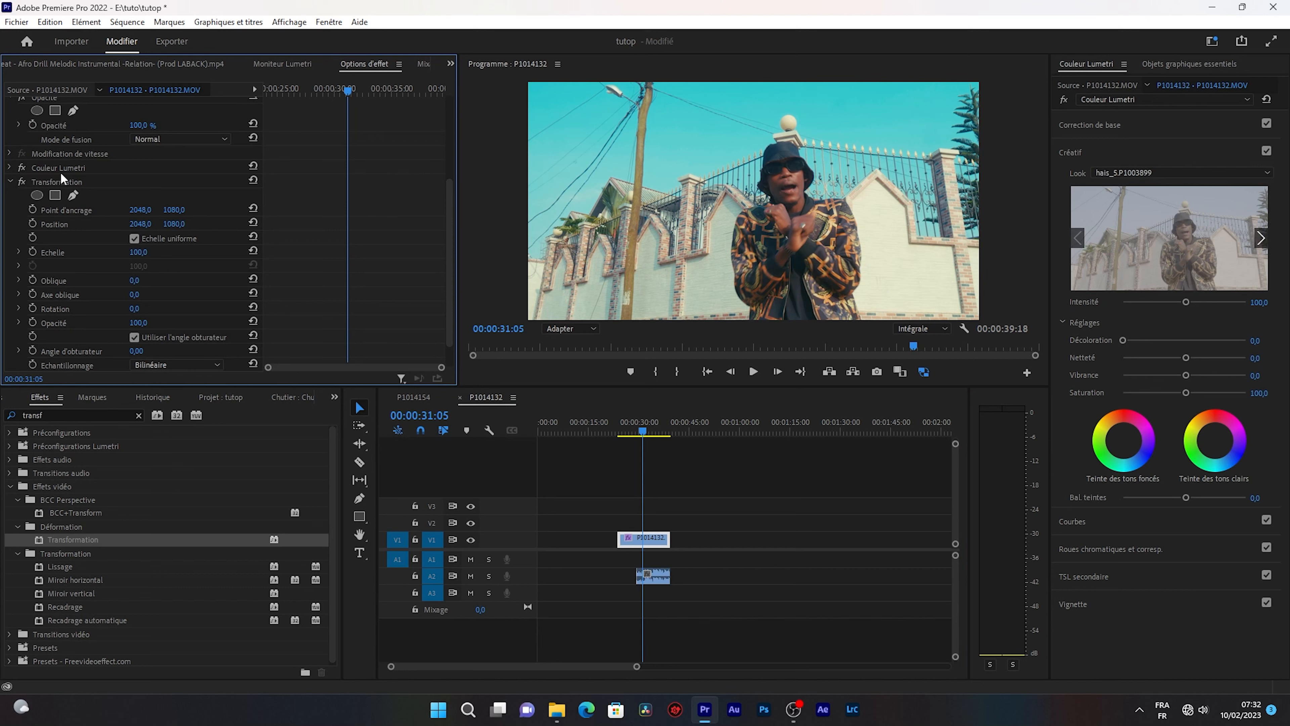
Toggle the Couleur Lumetri effect off and on several times to compare the clip with and without it.
click(21, 168)
click(22, 168)
click(22, 168)
click(22, 168)
click(23, 168)
click(23, 168)
click(22, 169)
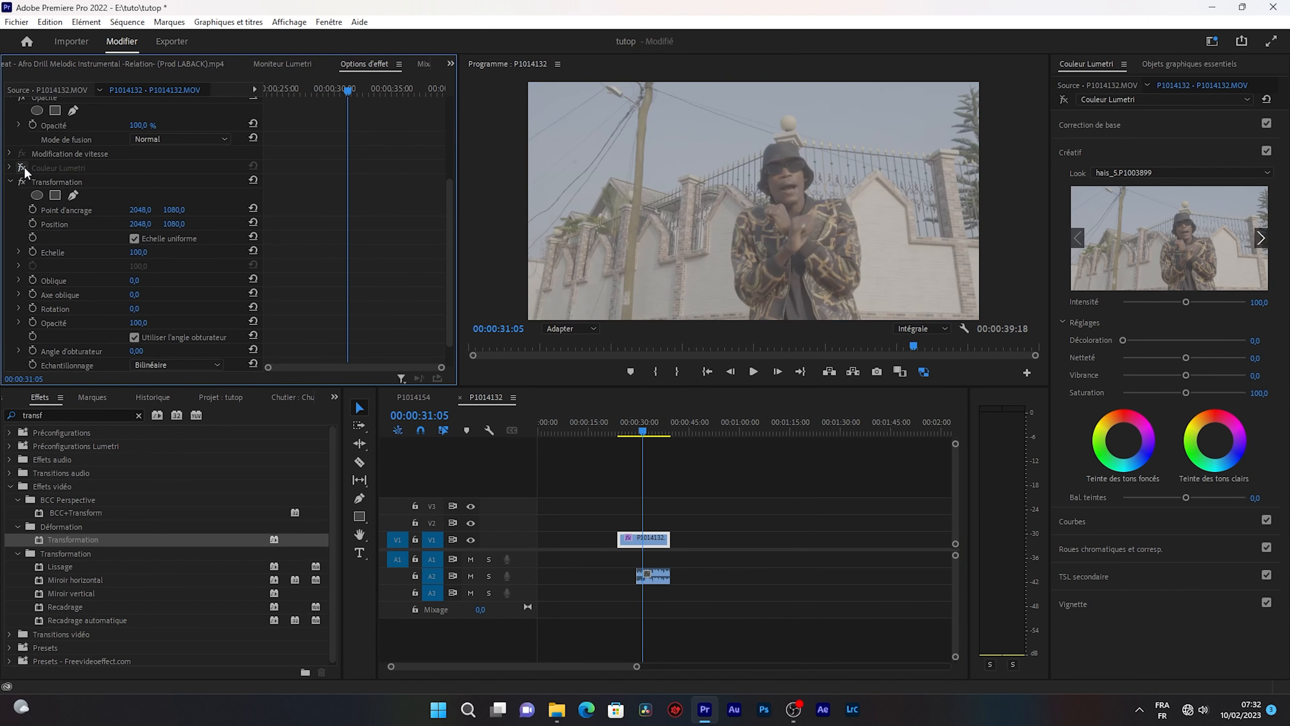
click(23, 168)
click(22, 169)
click(23, 168)
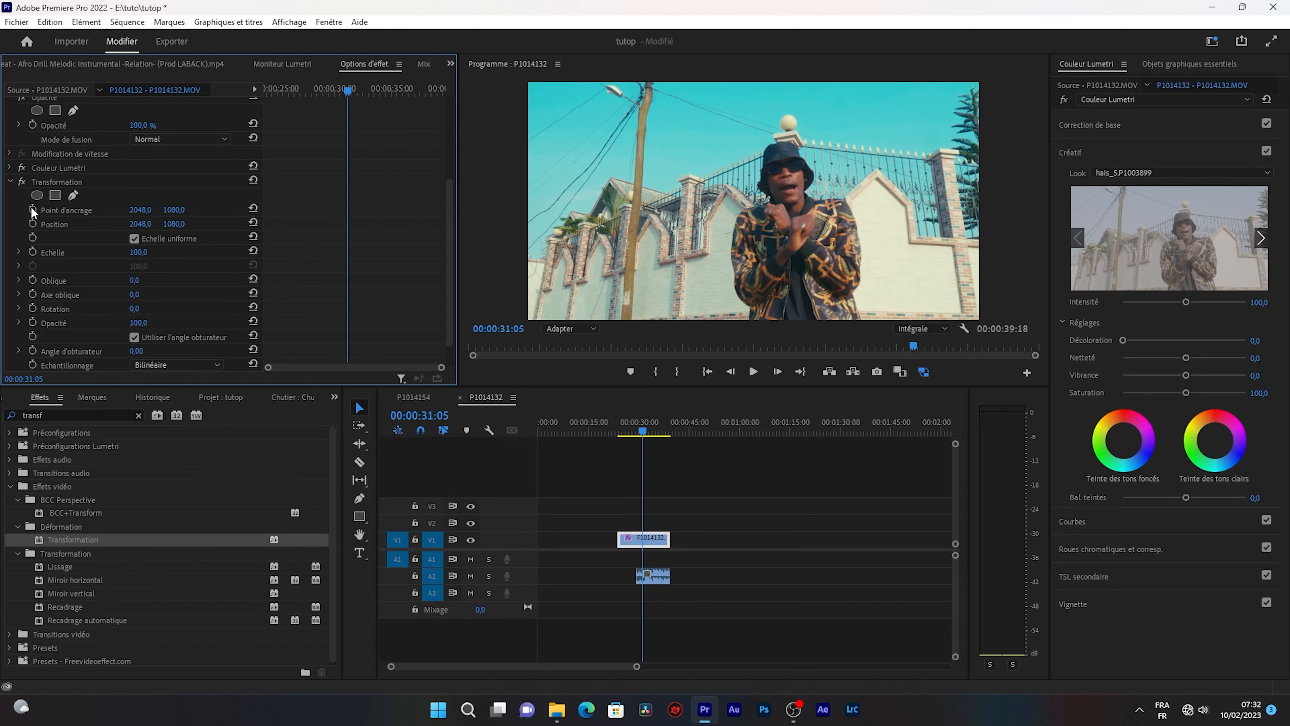
Start keyframing the Transformation effect's Position at 00:00:30:10 and shift the image to 2037, 1058.
click(50, 183)
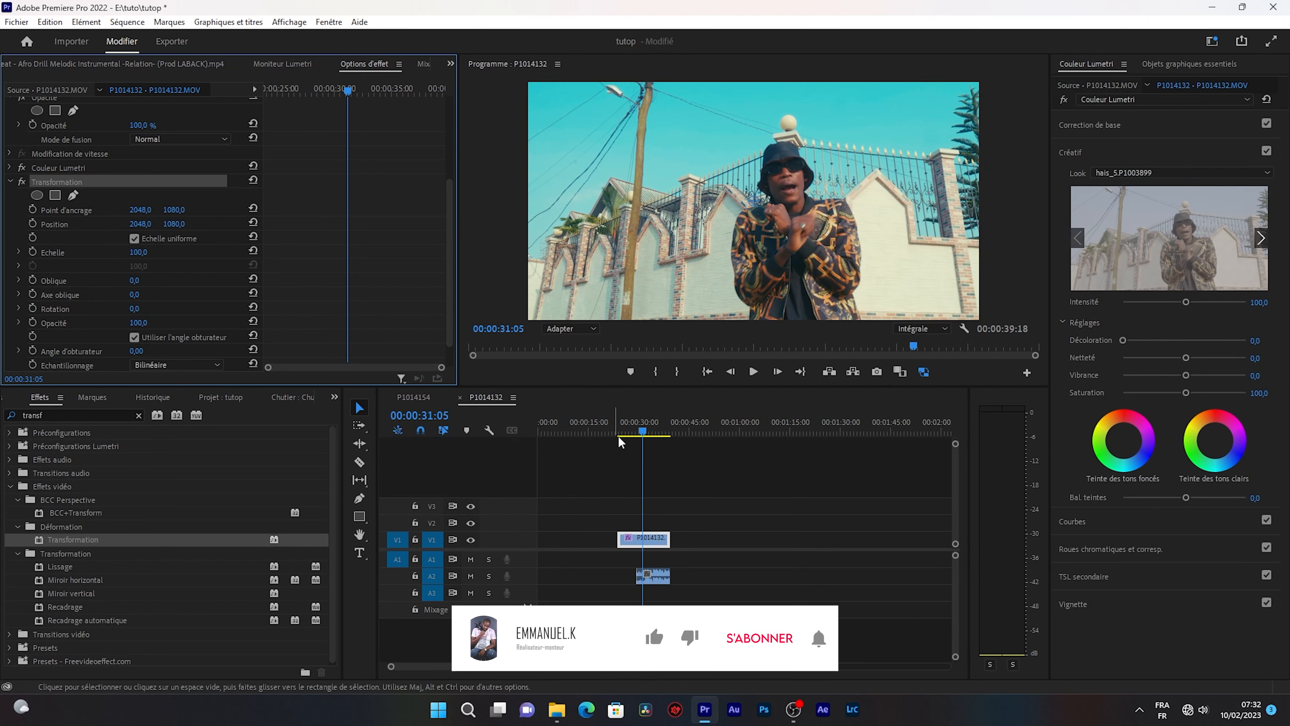
click(640, 431)
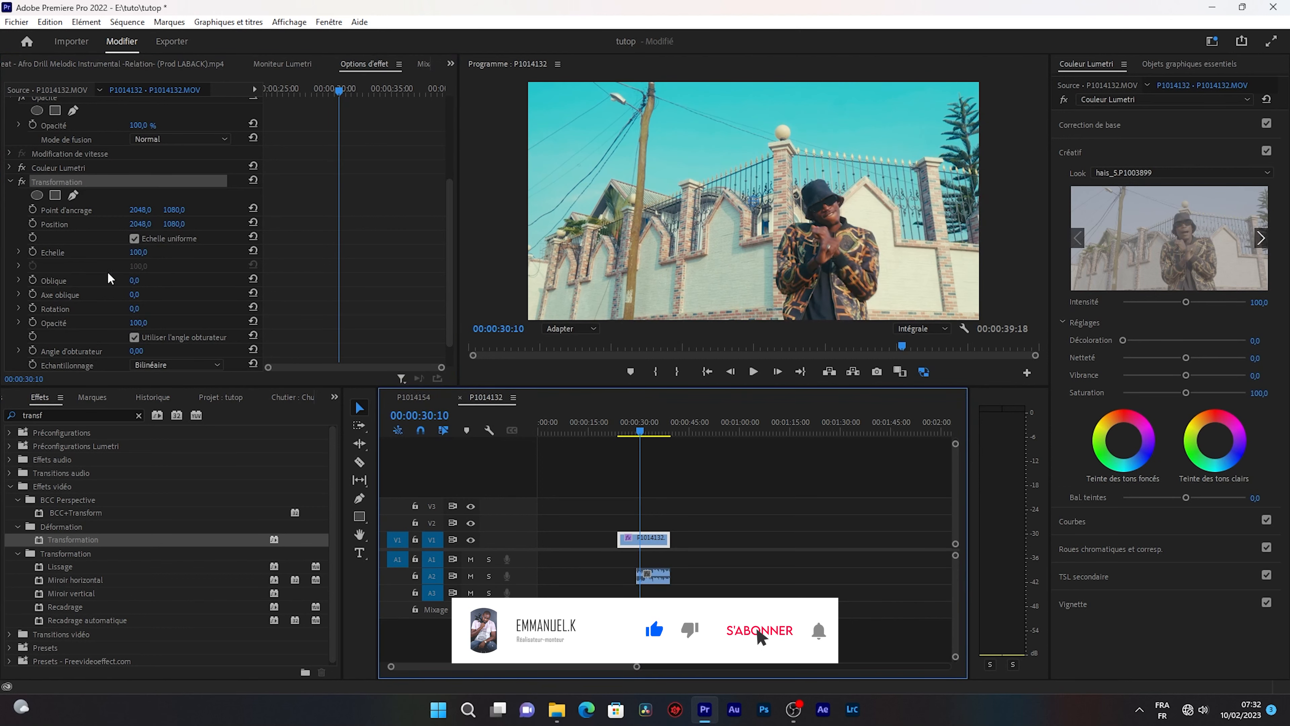
click(32, 224)
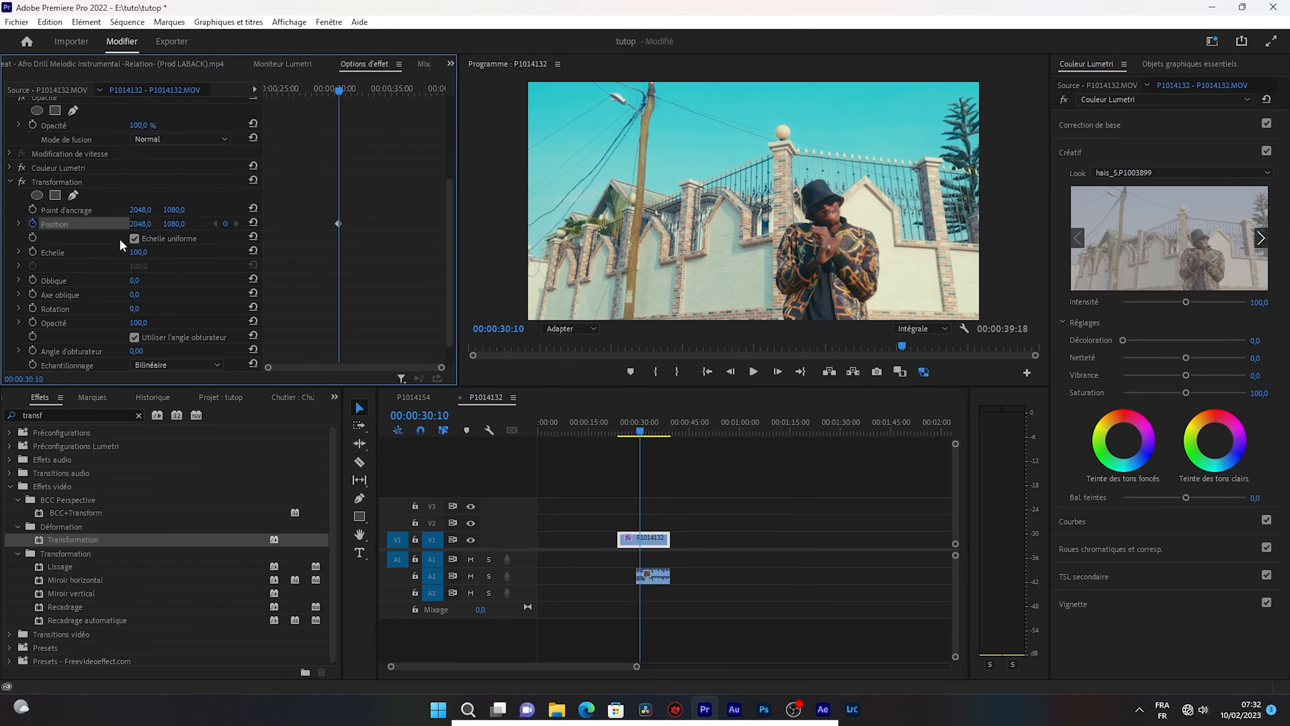
mouse_move(139, 224)
mouse_down()
mouse_move(117, 224)
mouse_move(163, 224)
mouse_up()
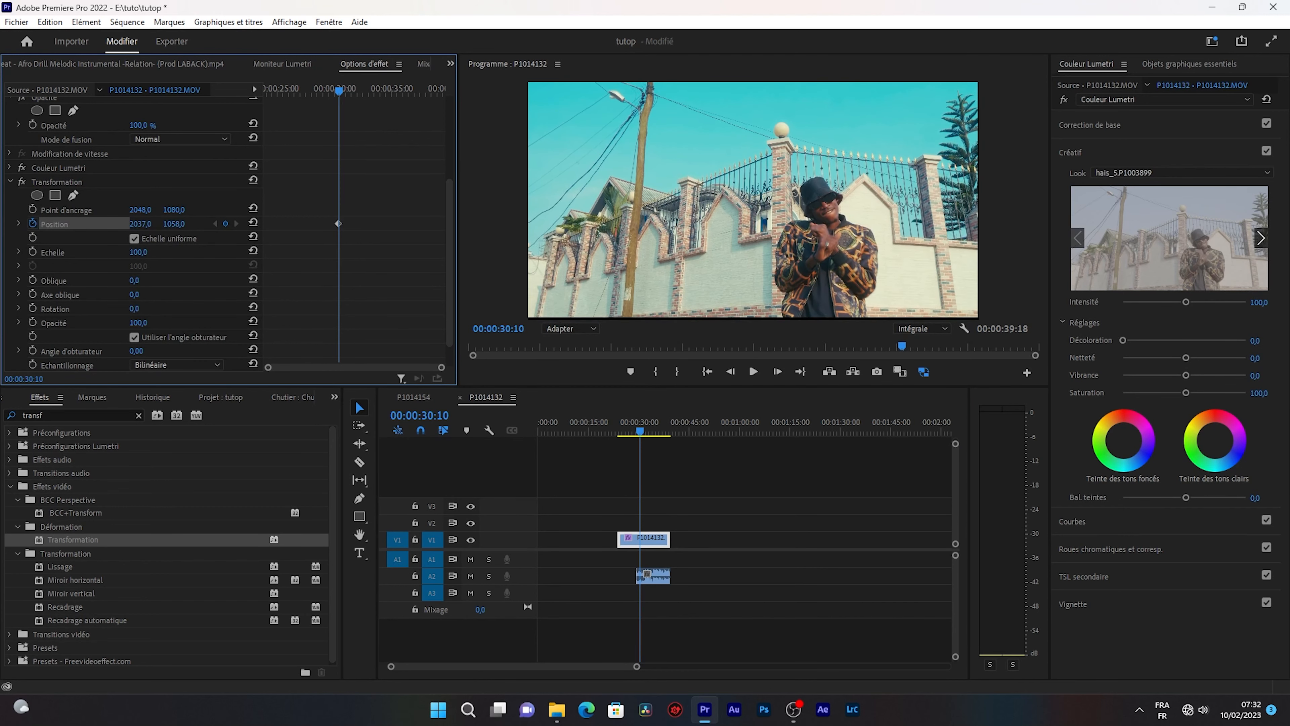
Set the Transformation scale to 106 and the horizontal Position value to 1985.
drag(134, 252, 132, 252)
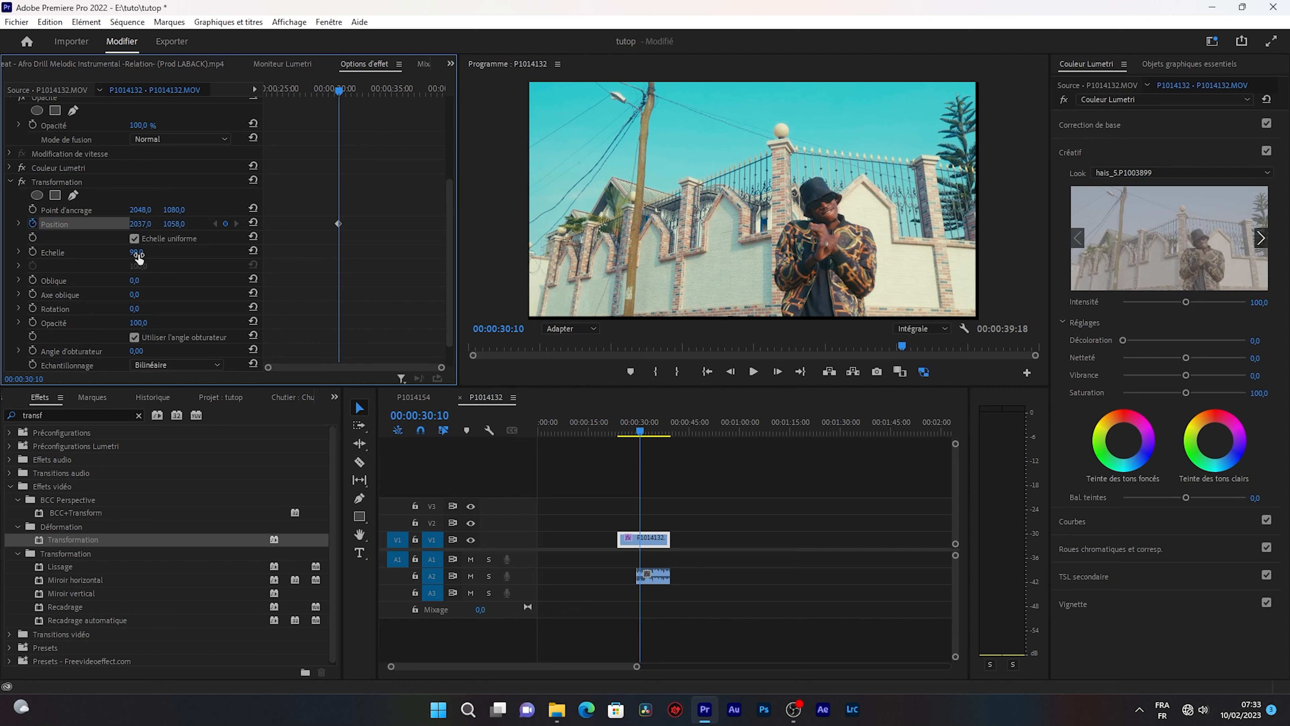
drag(136, 252, 140, 252)
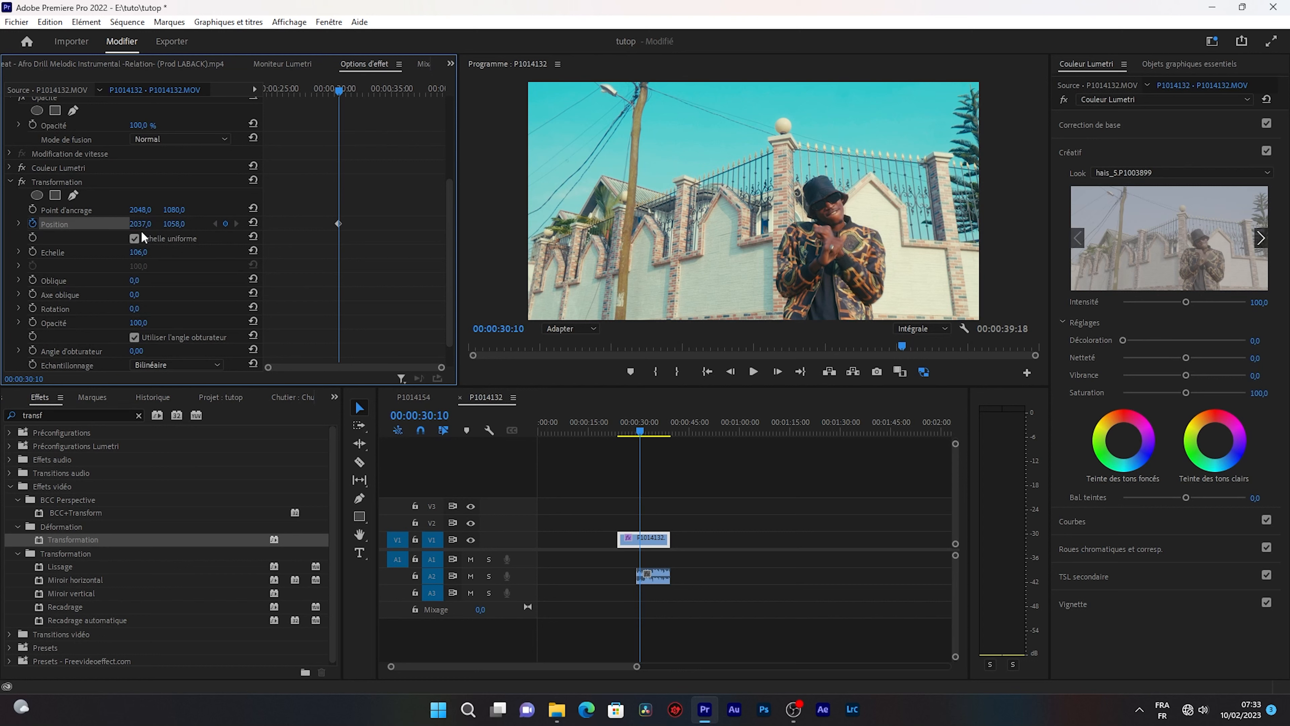
drag(140, 224, 114, 224)
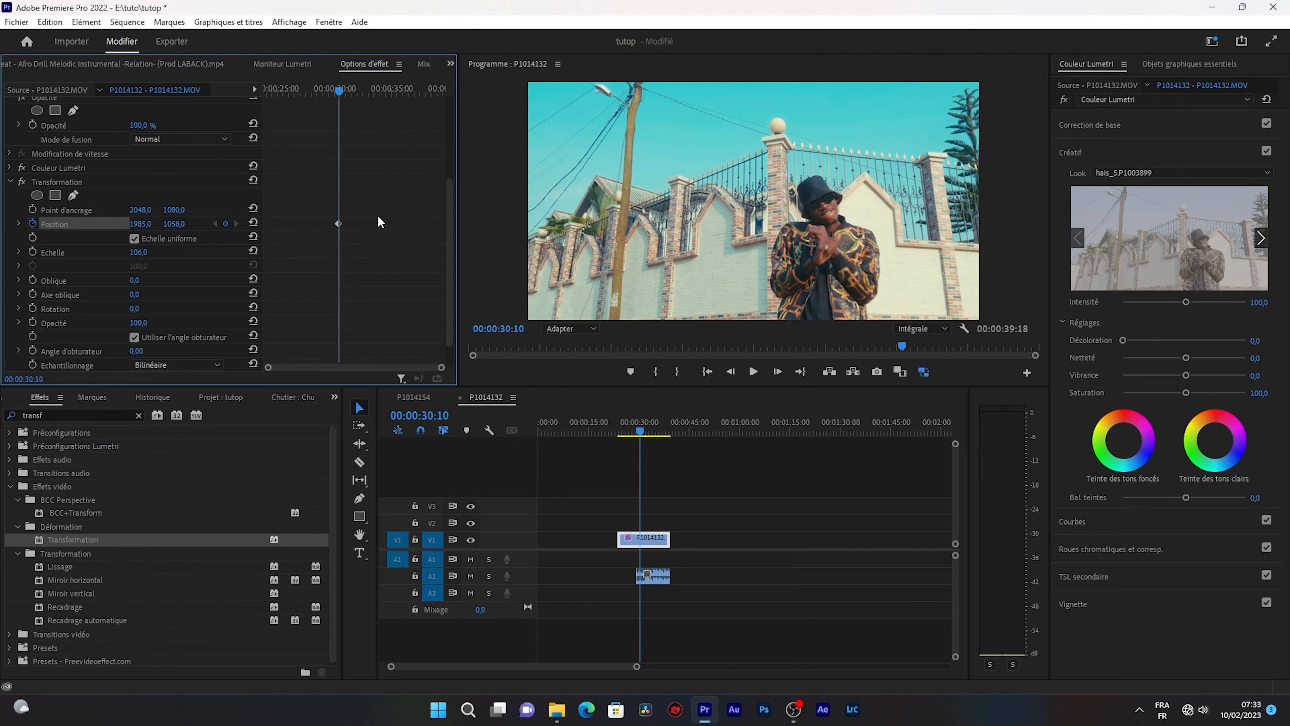
Advance to 00:00:30:16 and set the Transformation Position to 2024, 1145 as another keyframe.
click(661, 459)
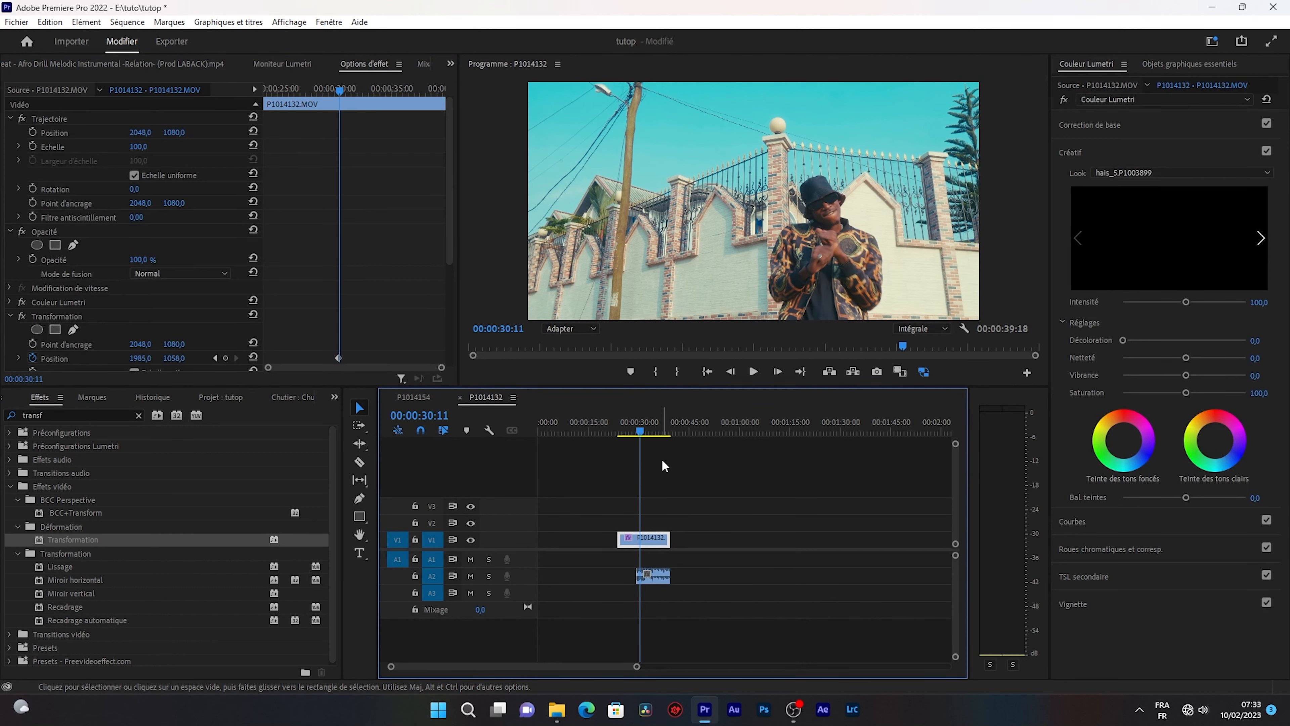
key(Right)
key(Right)
key(Right)
scroll(174, 264, down, 5)
drag(140, 194, 160, 193)
drag(173, 194, 218, 193)
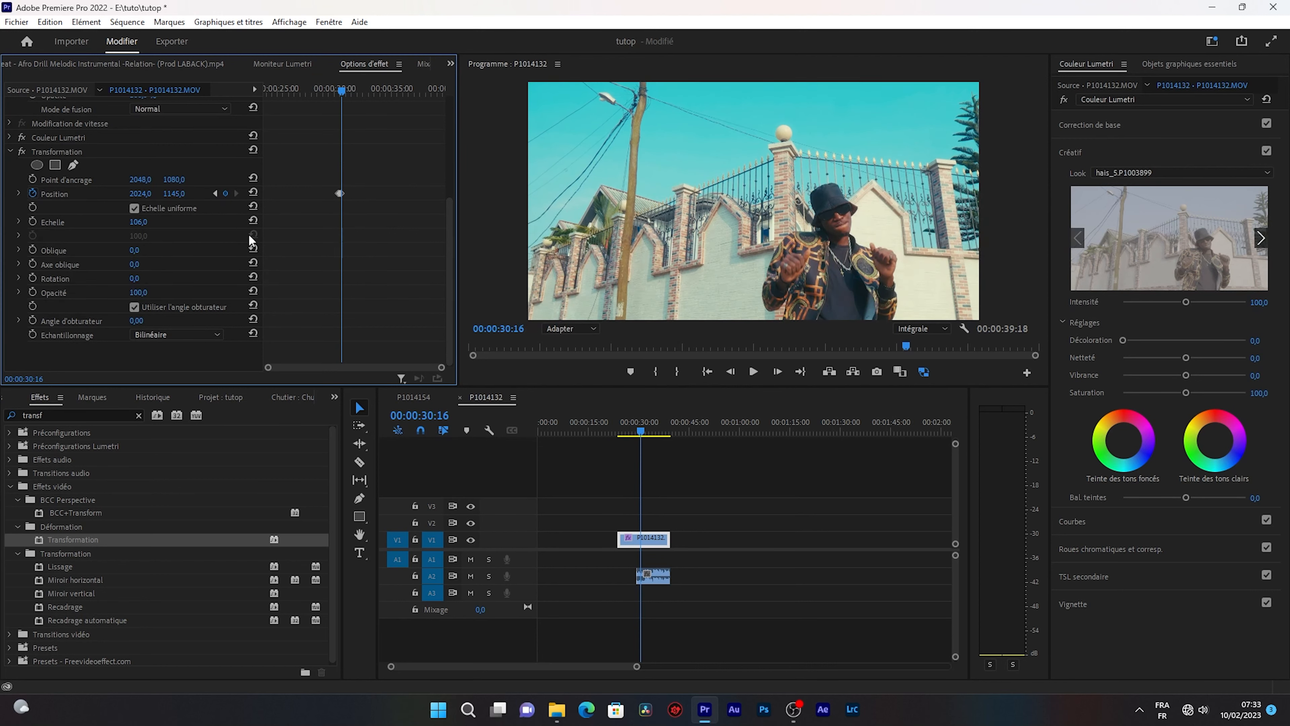
Advance three frames to 00:00:30:19 and set the Transformation Position keyframe to 2187, 1016.
key(Right)
key(Right)
key(Right)
drag(140, 193, 109, 193)
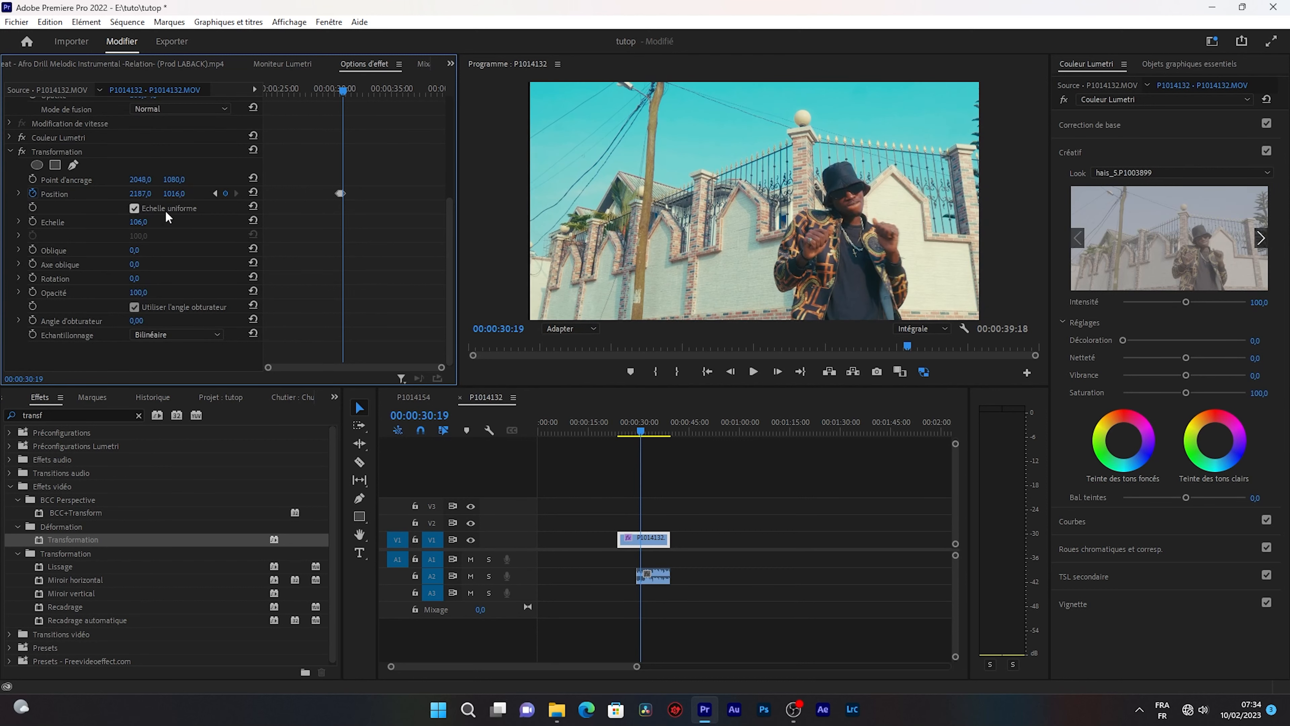
Advance about three more frames and set the Transformation Position keyframe to 2064, 1116.
key(Right)
key(Right)
key(Right)
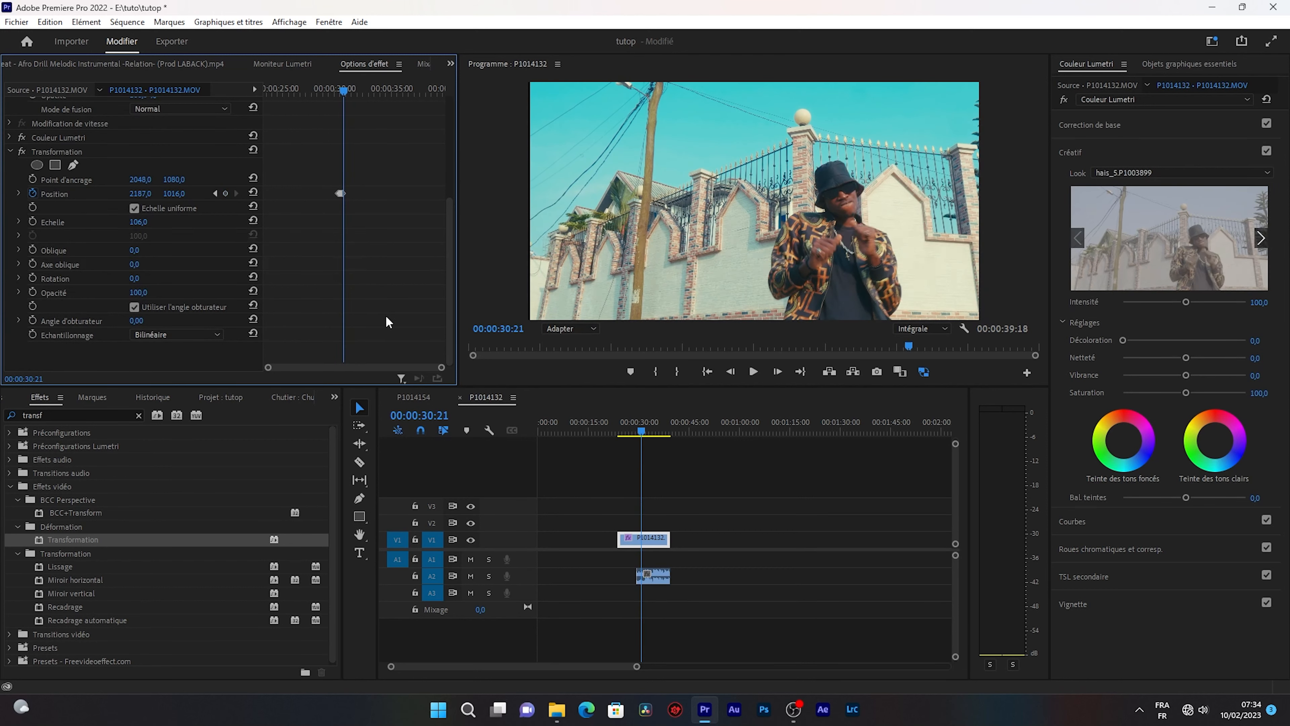
drag(140, 194, 133, 193)
Play back the clip from just before the Position keyframes to review the shake.
drag(641, 422, 636, 419)
key(space)
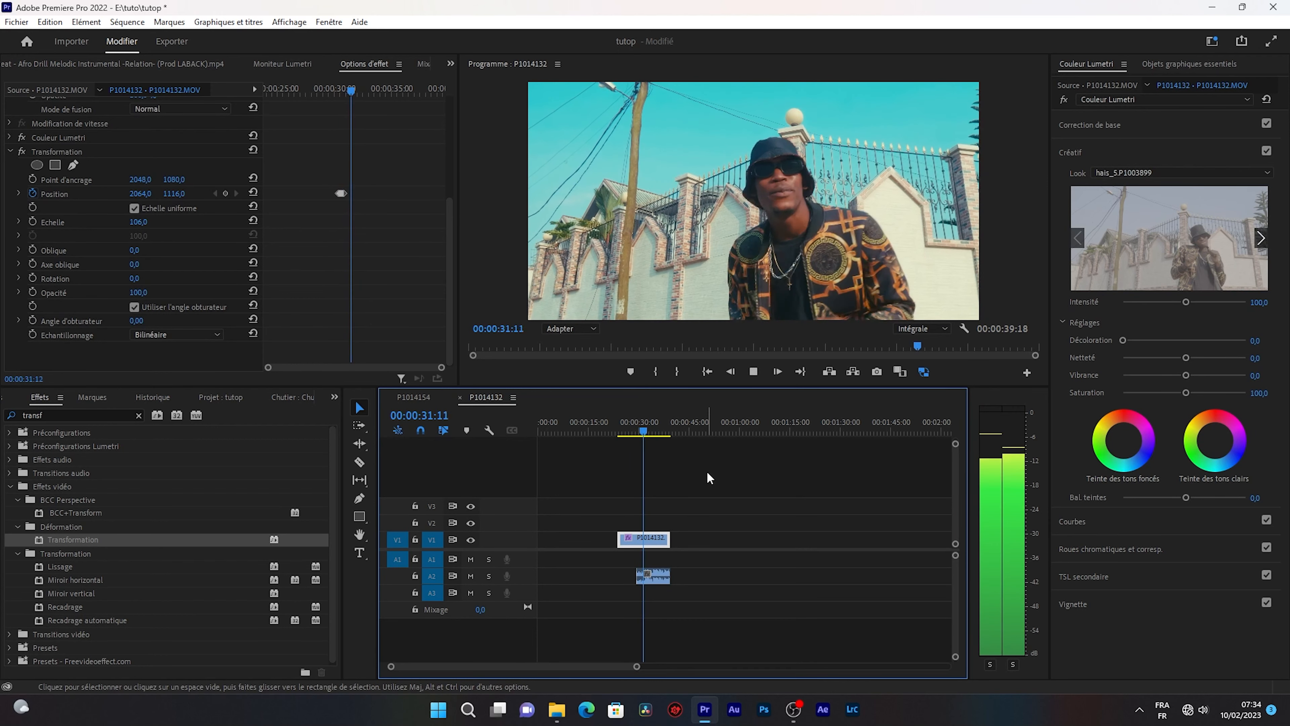
key(space)
Move the whole group of Position keyframes so it starts at 00:00:31:22, and play the clip back.
click(341, 194)
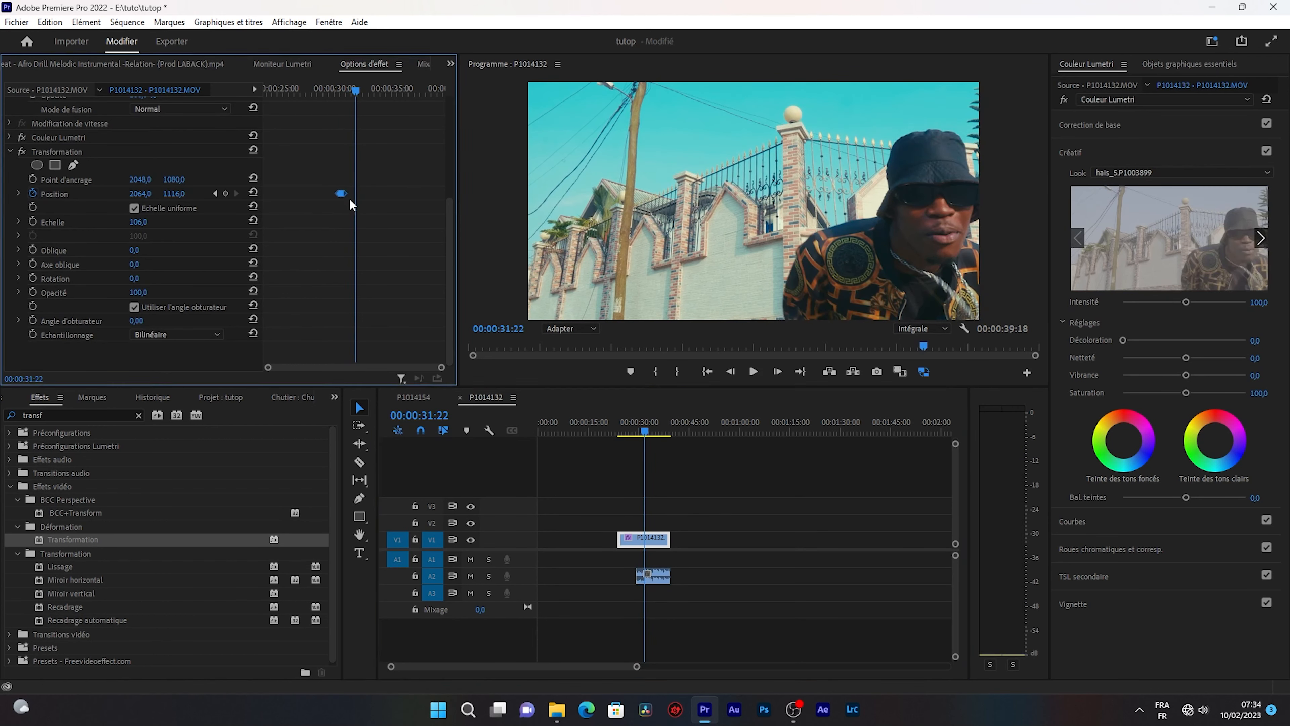
drag(341, 193, 357, 193)
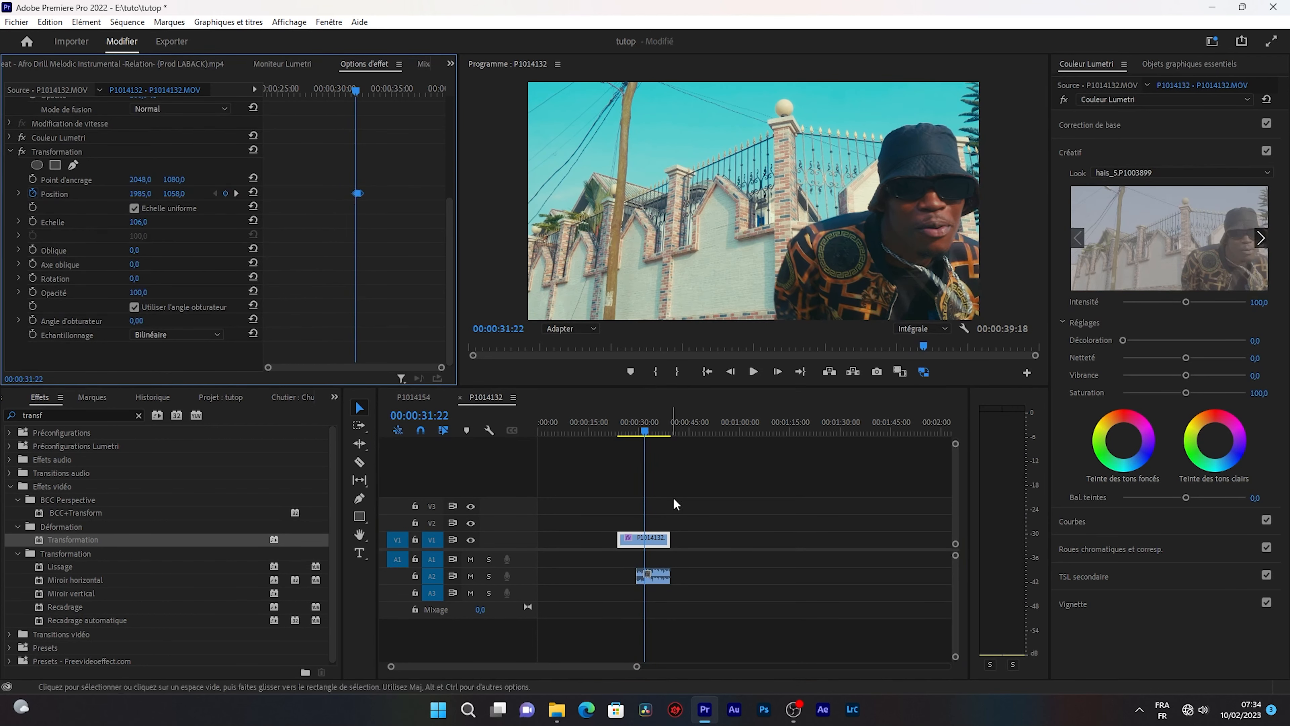
click(641, 421)
key(space)
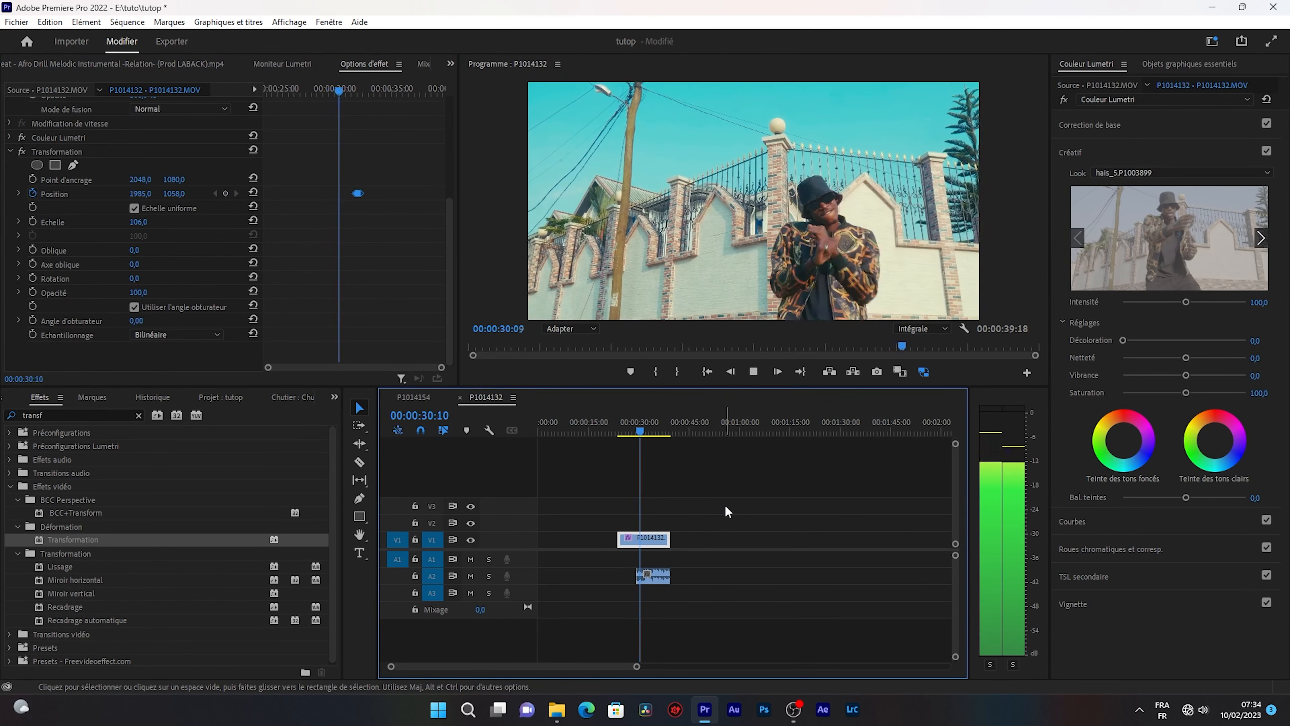
key(space)
Duplicate the group of Transformation Position keyframes so that the copy starts at 00:00:32:20.
click(383, 195)
drag(396, 179, 329, 201)
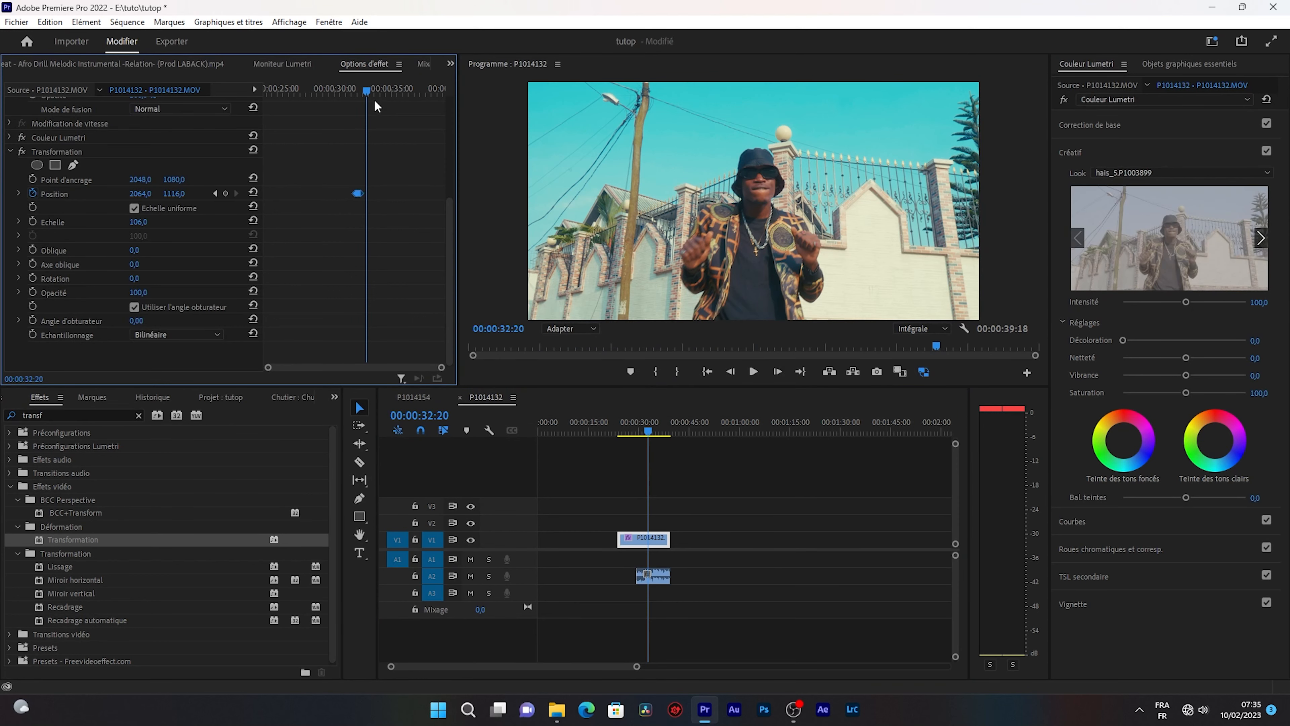
key(ctrl+v)
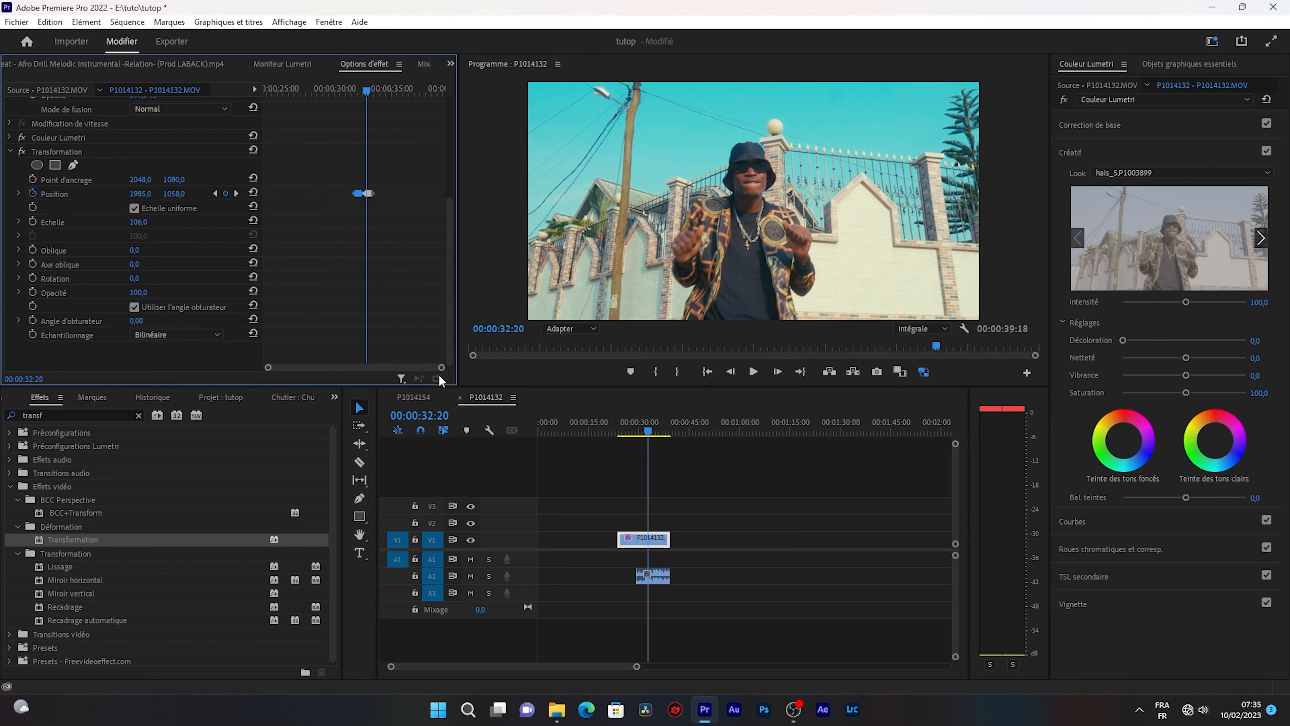
Play back the clip twice from before the Position keyframes to review both shakes.
drag(440, 368, 328, 365)
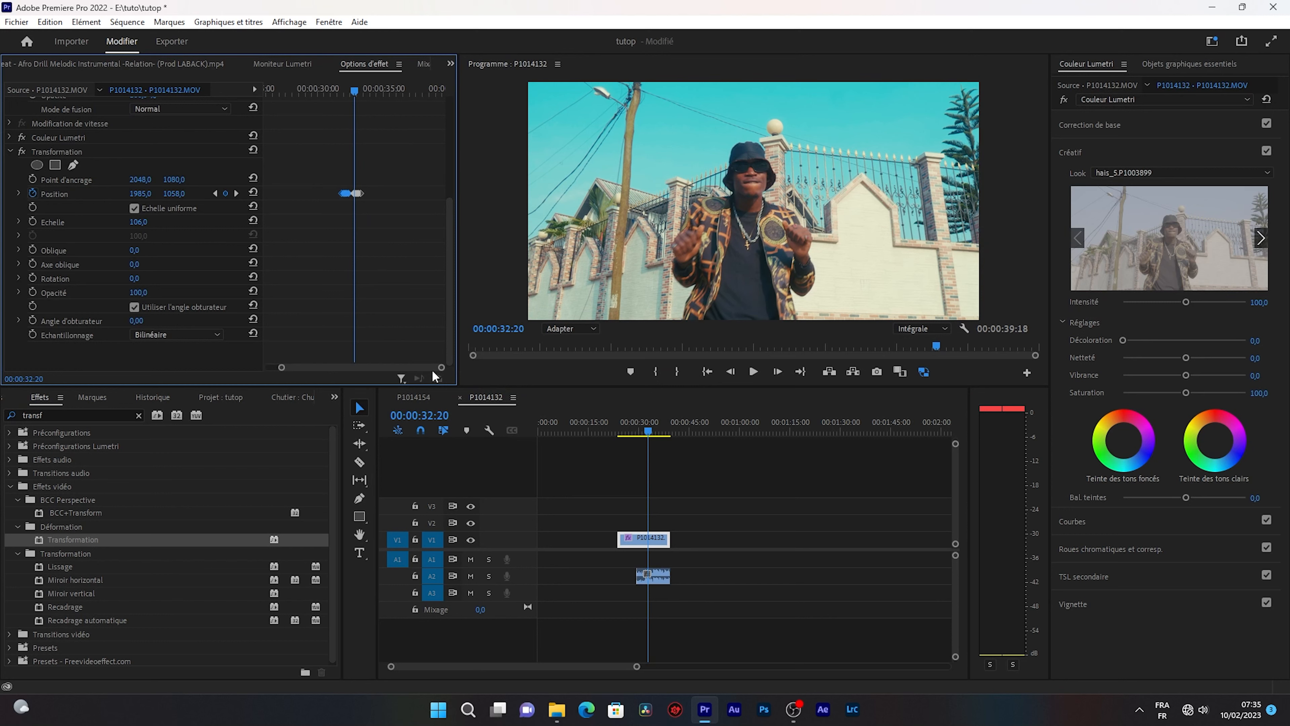
click(358, 193)
click(634, 431)
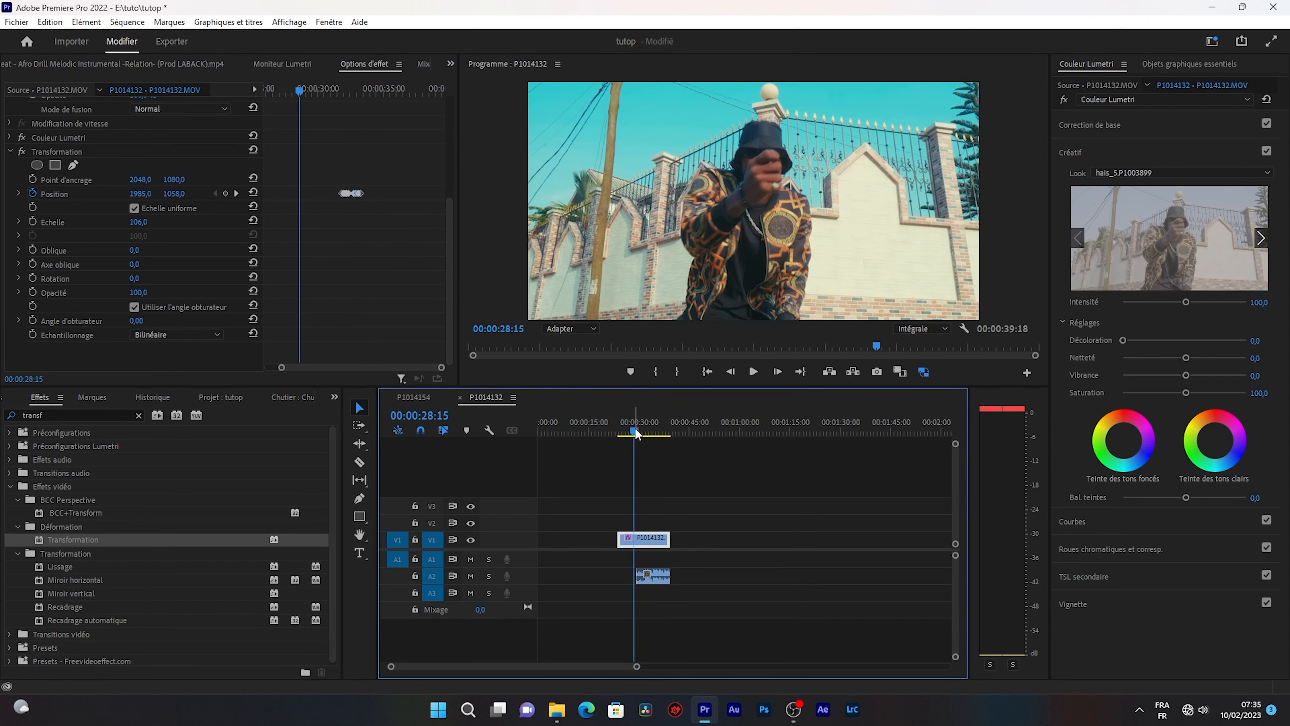
drag(635, 430, 640, 427)
key(space)
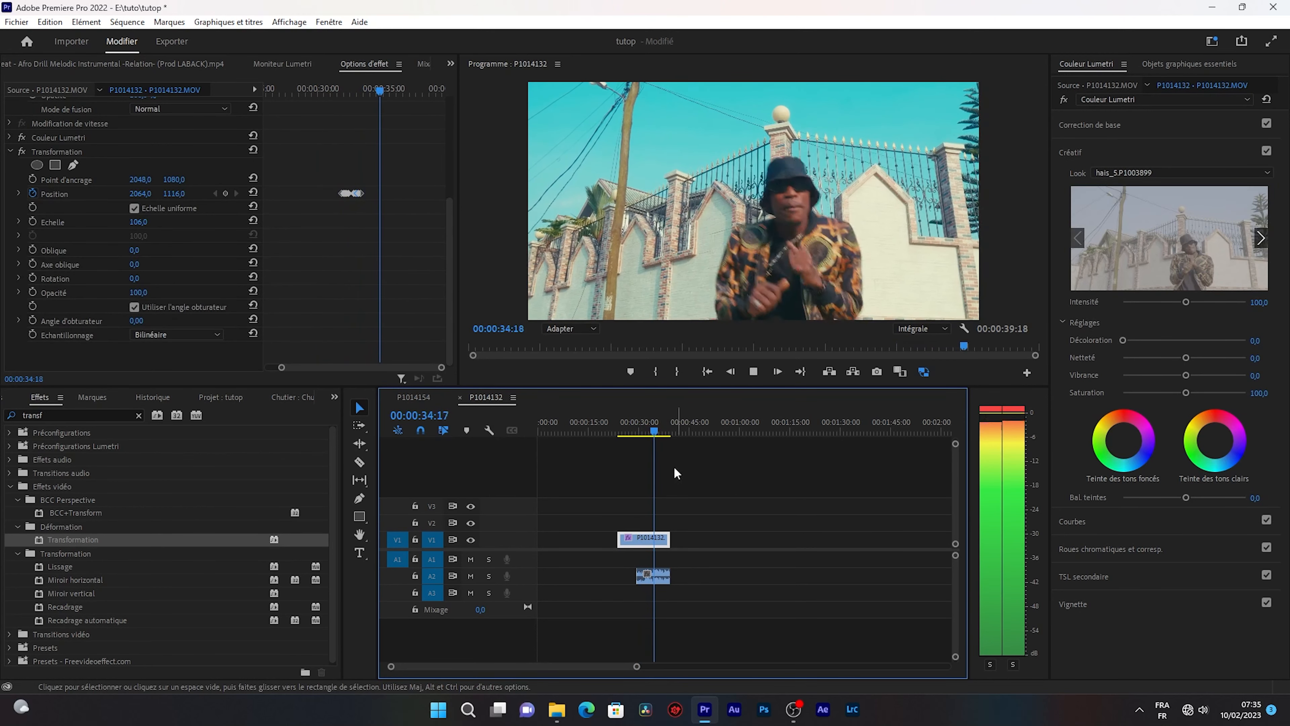
key(space)
drag(638, 431, 643, 431)
key(space)
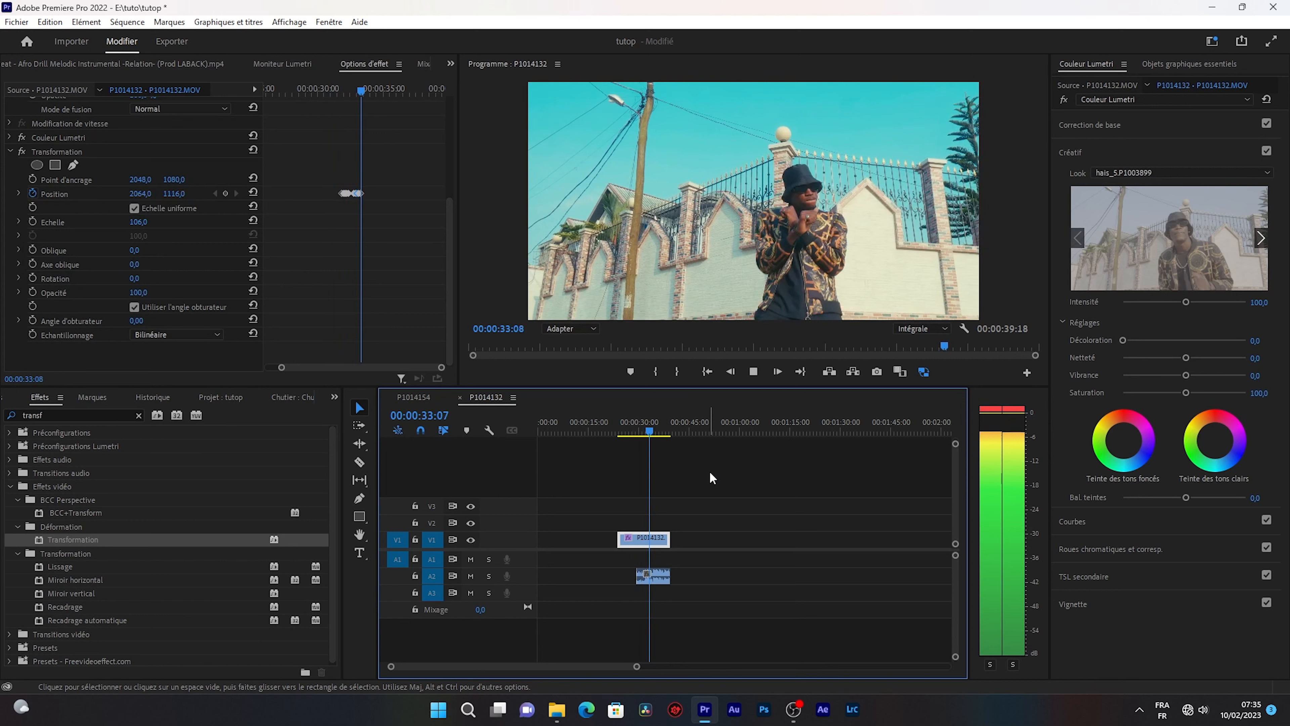
key(space)
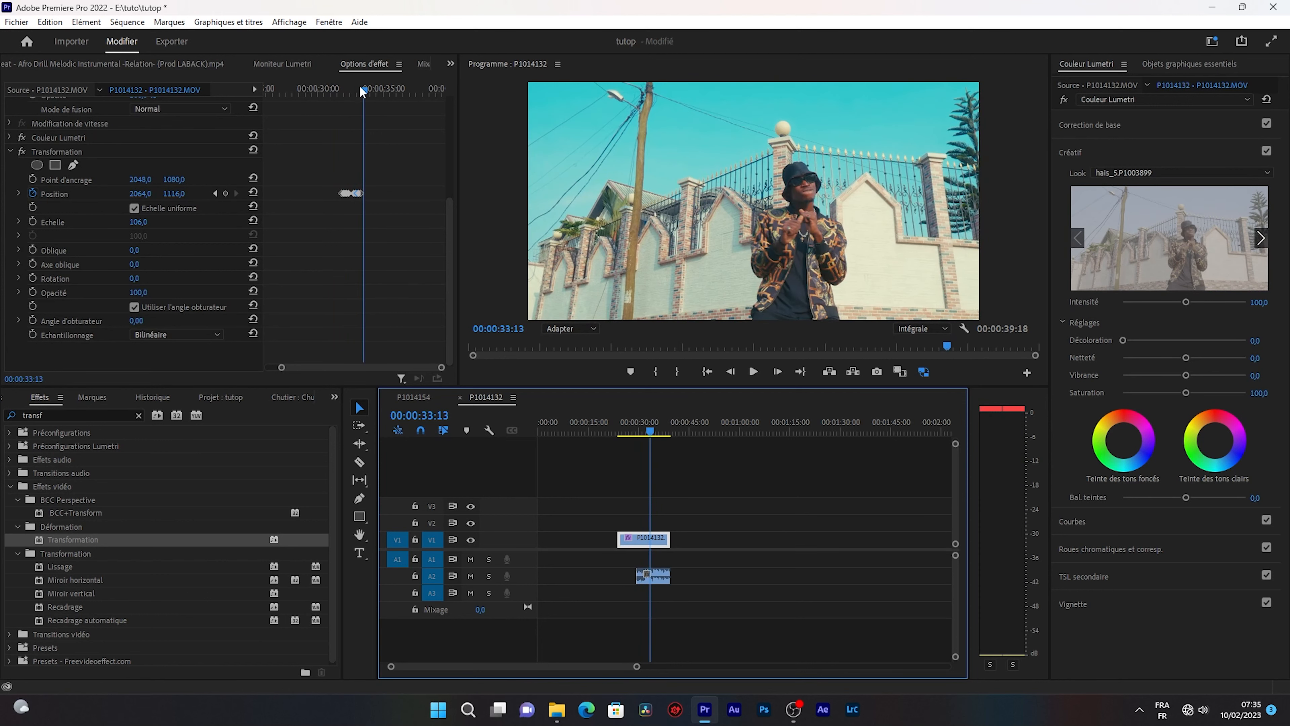
Start Rotation keyframing in the Transformation effect at 00:00:31:20 with 4°, and set its uniform Scale to 114.
drag(362, 91, 343, 93)
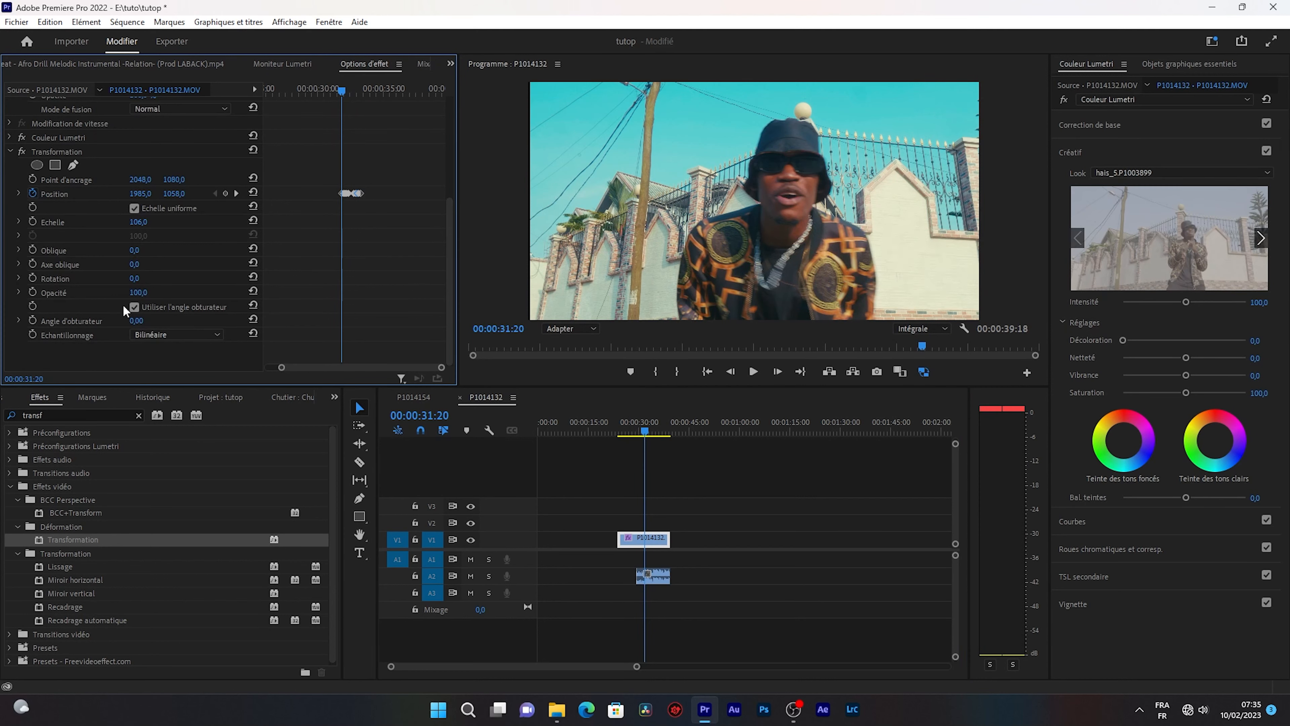
click(32, 278)
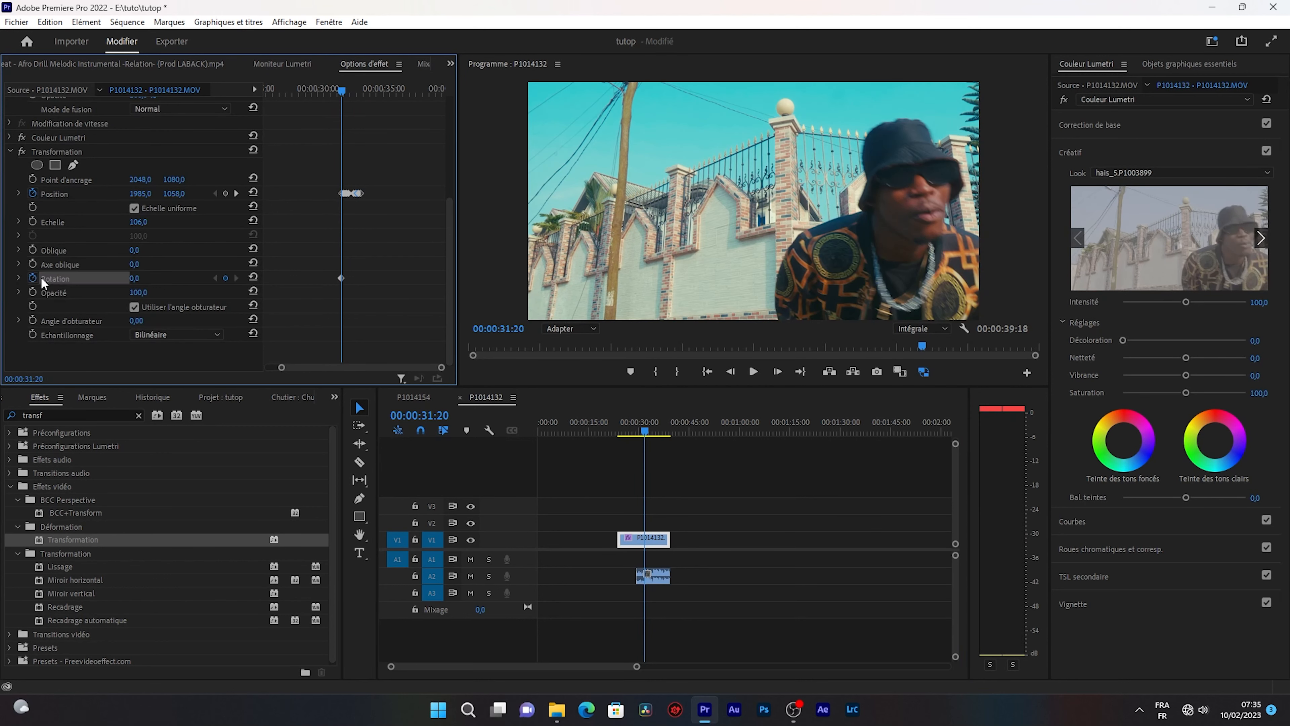
click(133, 278)
text(4)
key(Return)
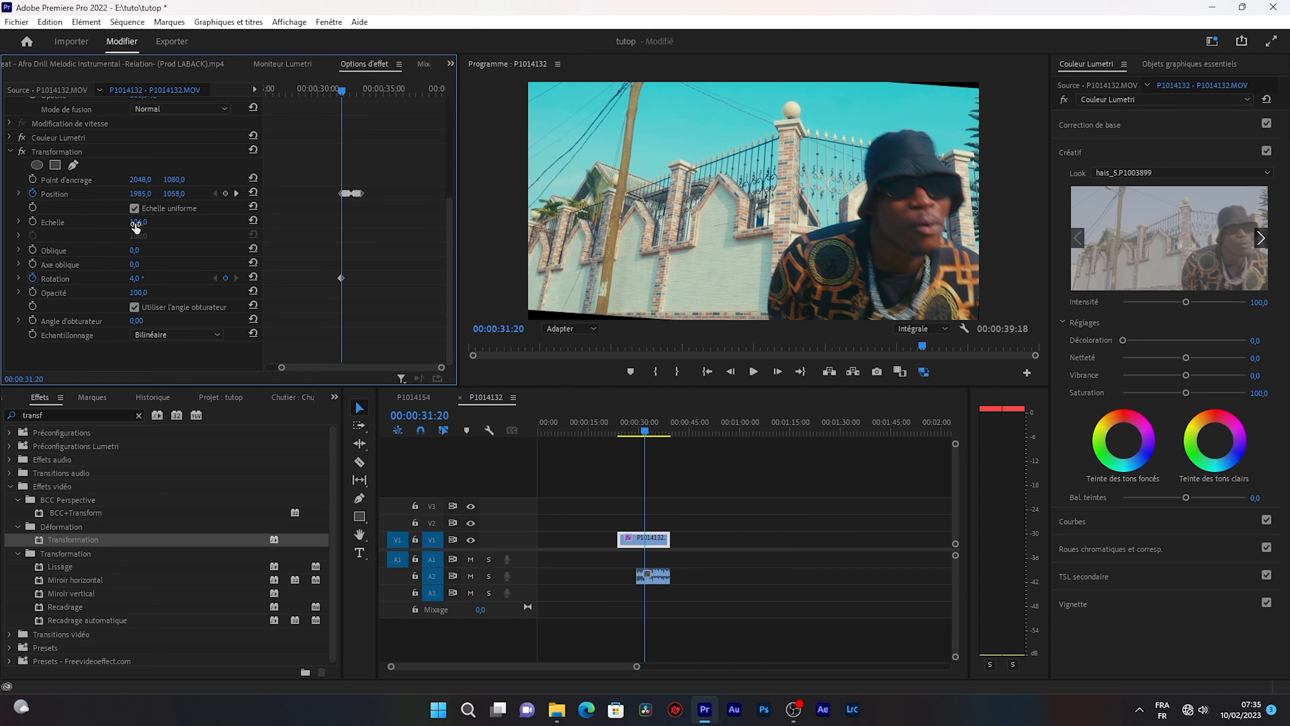
drag(135, 227, 140, 227)
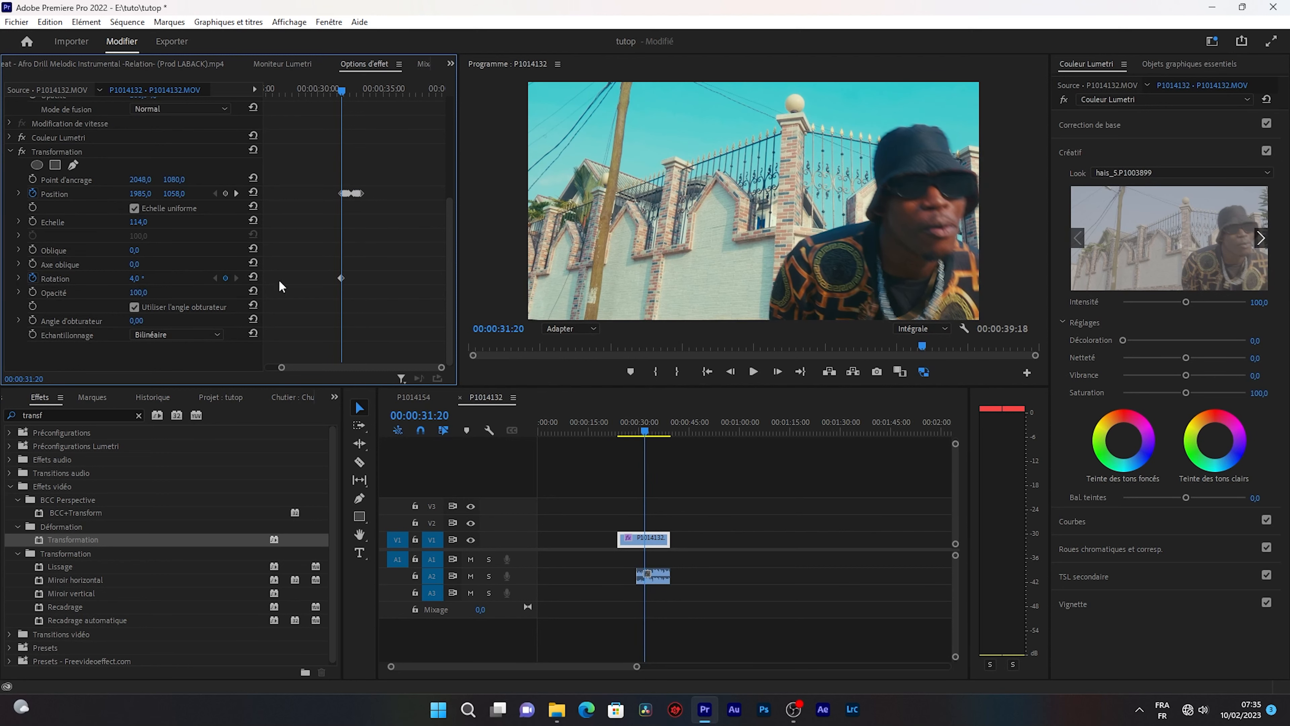
Advance three frames to 00:00:31:23 and set the Transformation Rotation keyframe to -4°.
key(Right)
key(Right)
key(Right)
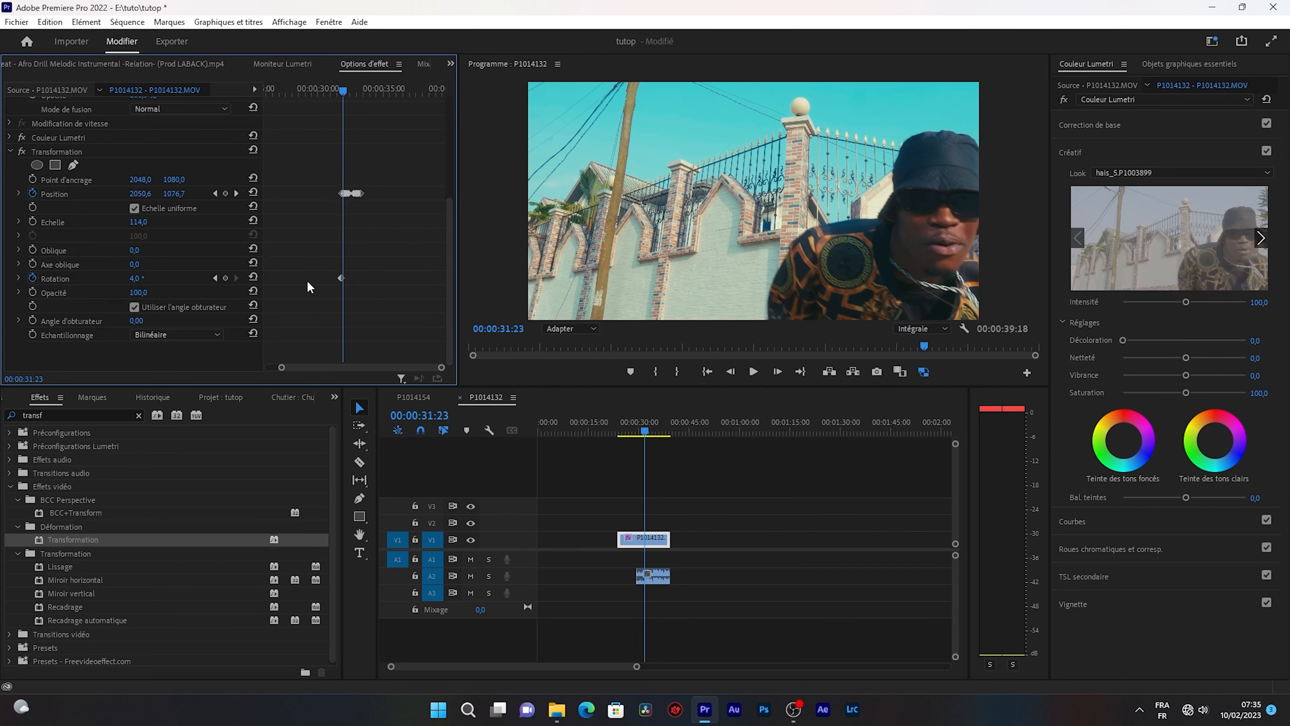
click(144, 274)
text(-4)
key(Return)
Advance three frames to 00:00:32:01 and set the Transformation Rotation keyframe to 4°.
key(Right)
key(Right)
key(Right)
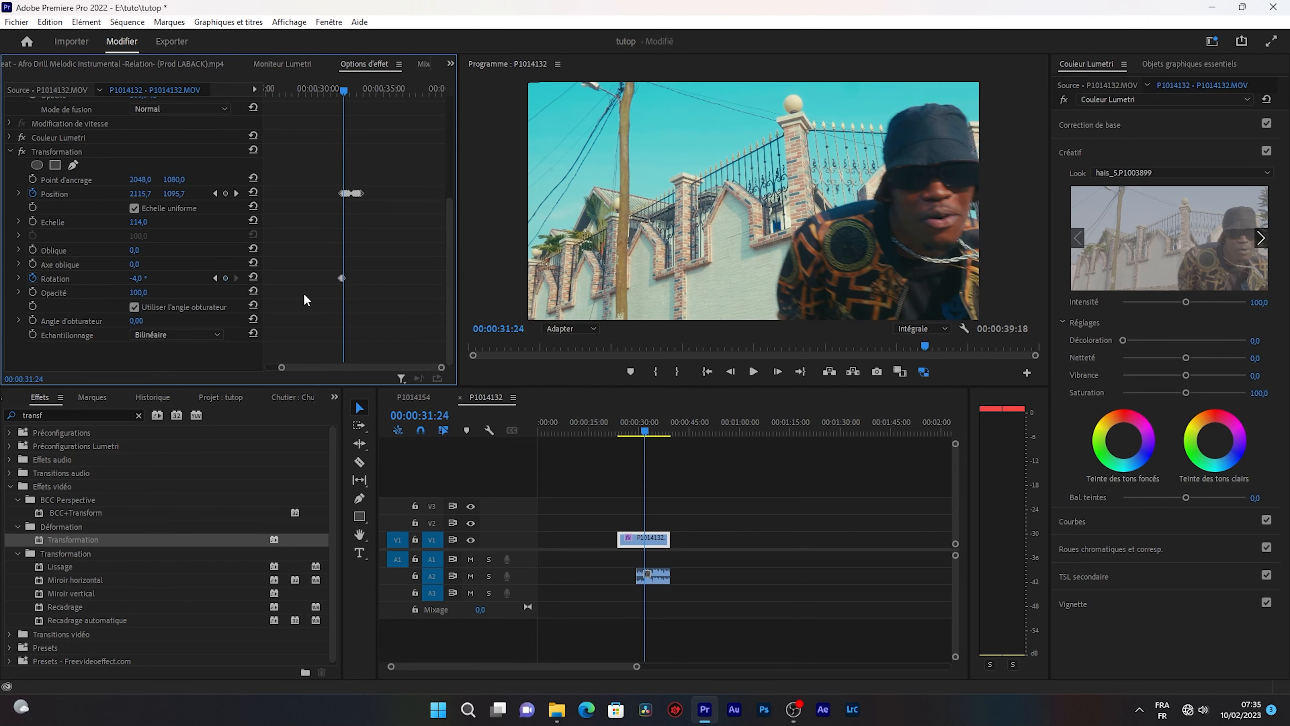
click(145, 276)
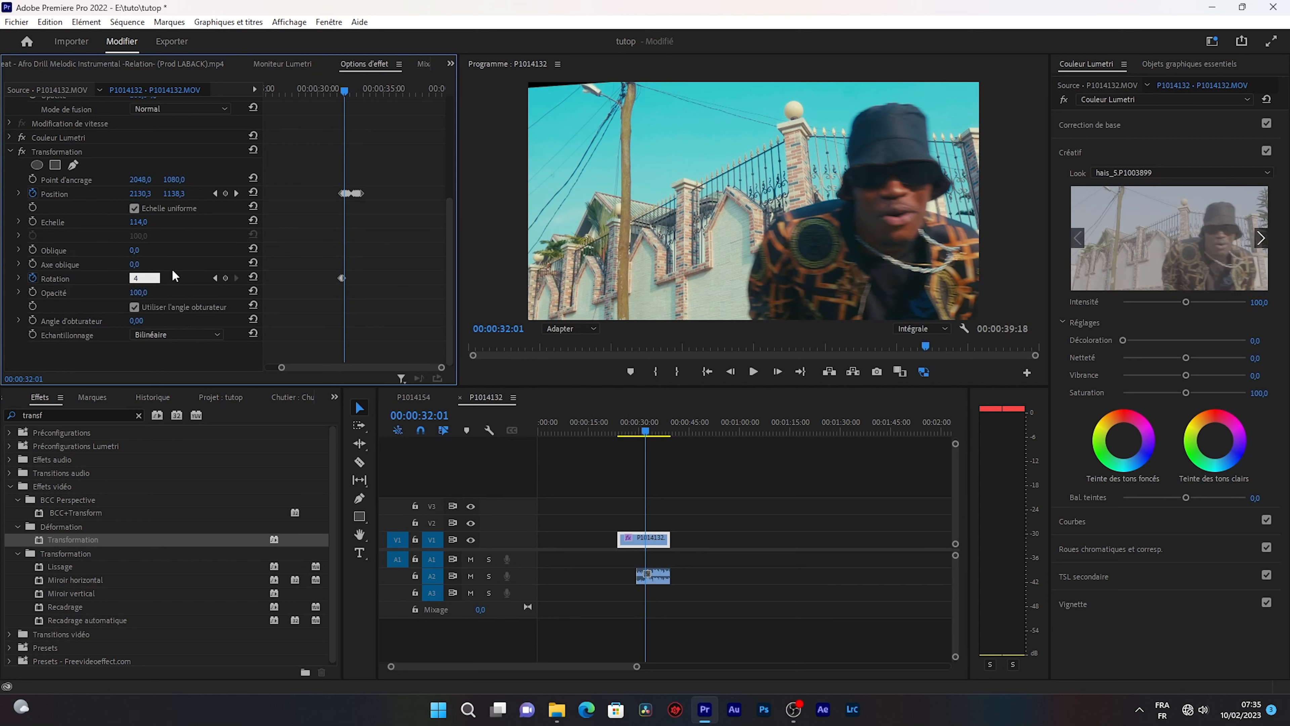
text(4)
key(Return)
Advance three frames to 00:00:32:04 and set the Transformation Rotation keyframe to -4°.
key(Right)
key(Right)
key(Right)
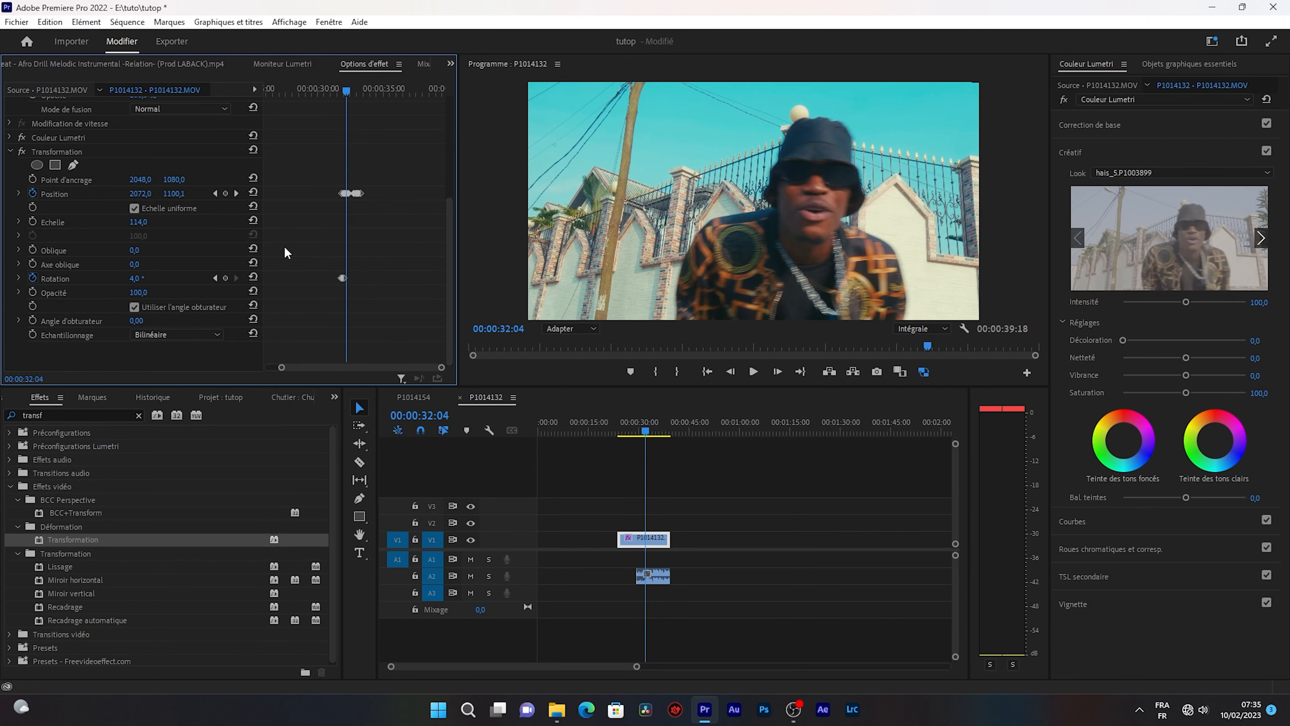
click(136, 278)
text(-4)
key(Return)
Advance three frames to 00:00:32:07 and set the Transformation Rotation keyframe to 4°.
key(Right)
key(Right)
key(Right)
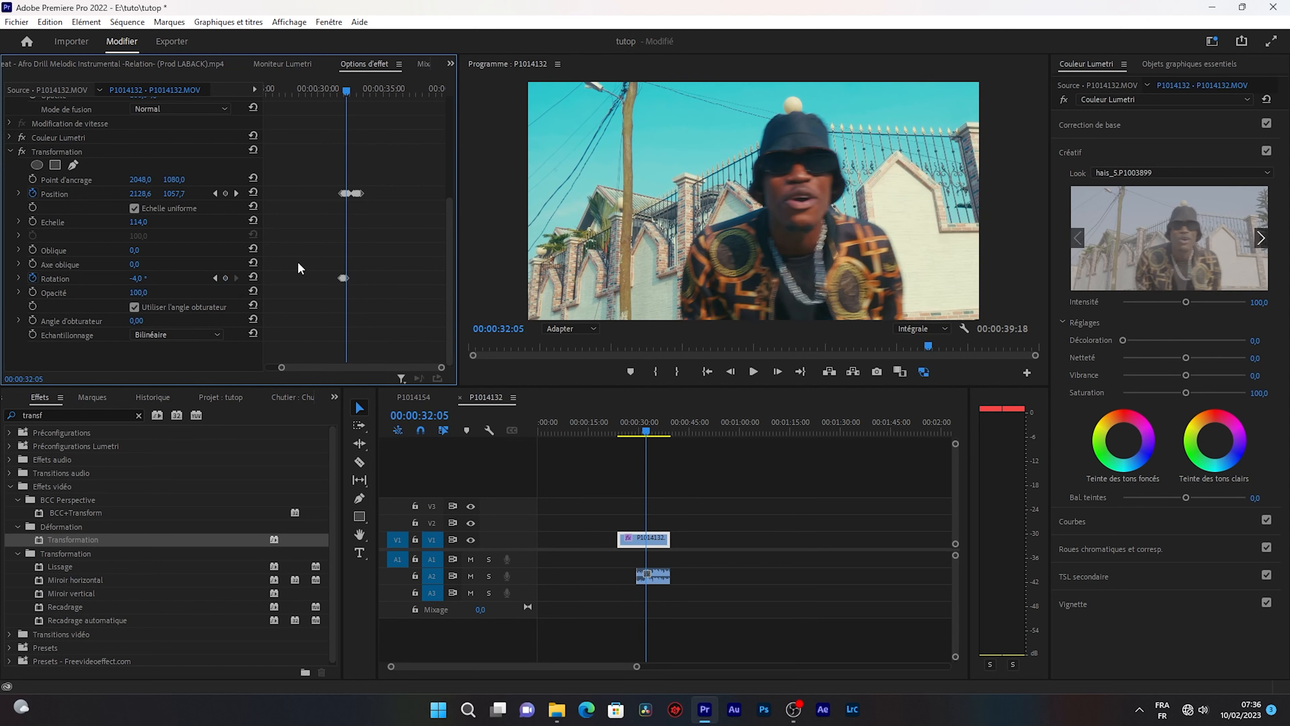
click(136, 278)
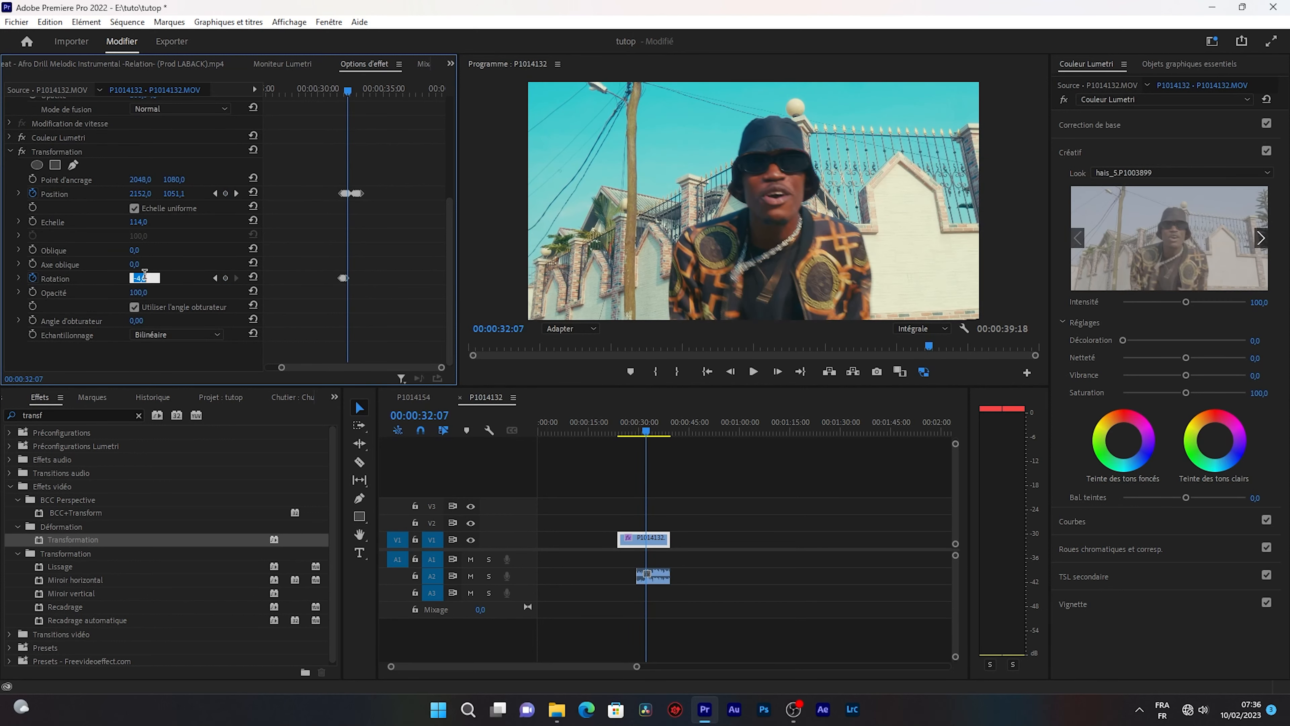
text(4)
key(Return)
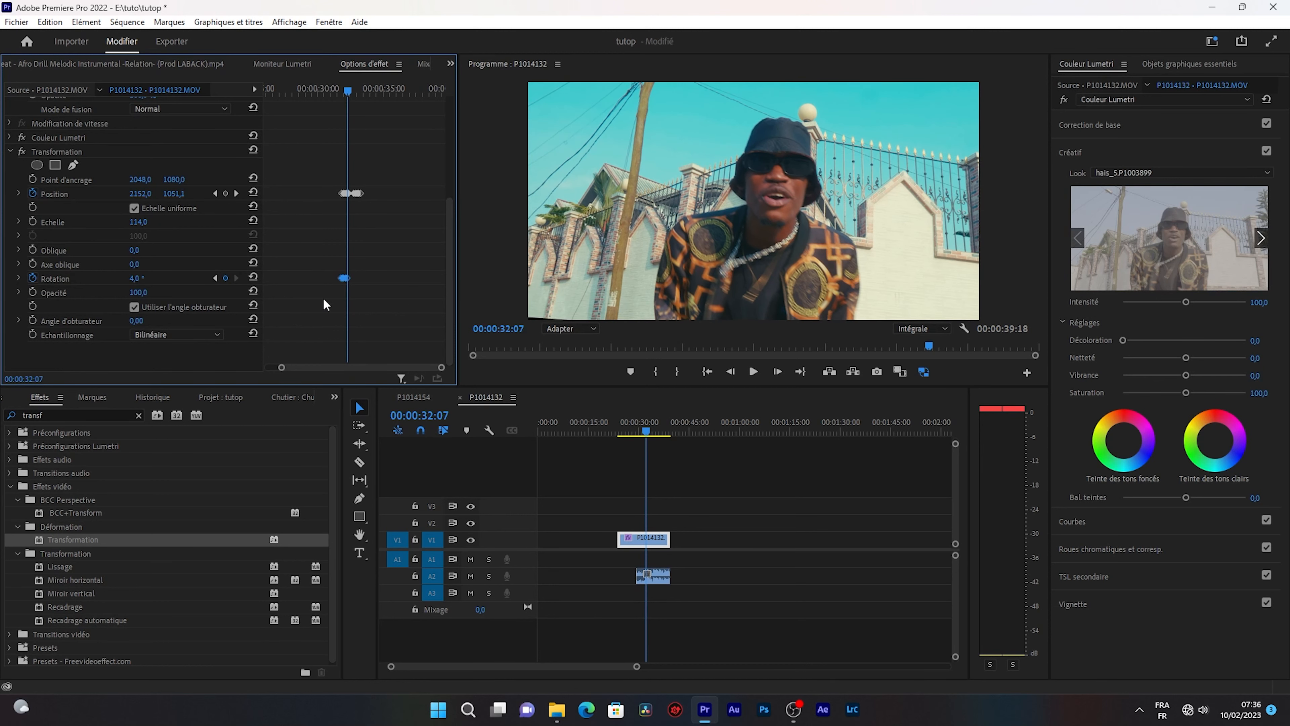
Duplicate the group of Transformation Rotation keyframes so that the copy starts at about 00:00:32:14.
click(352, 91)
key(Left)
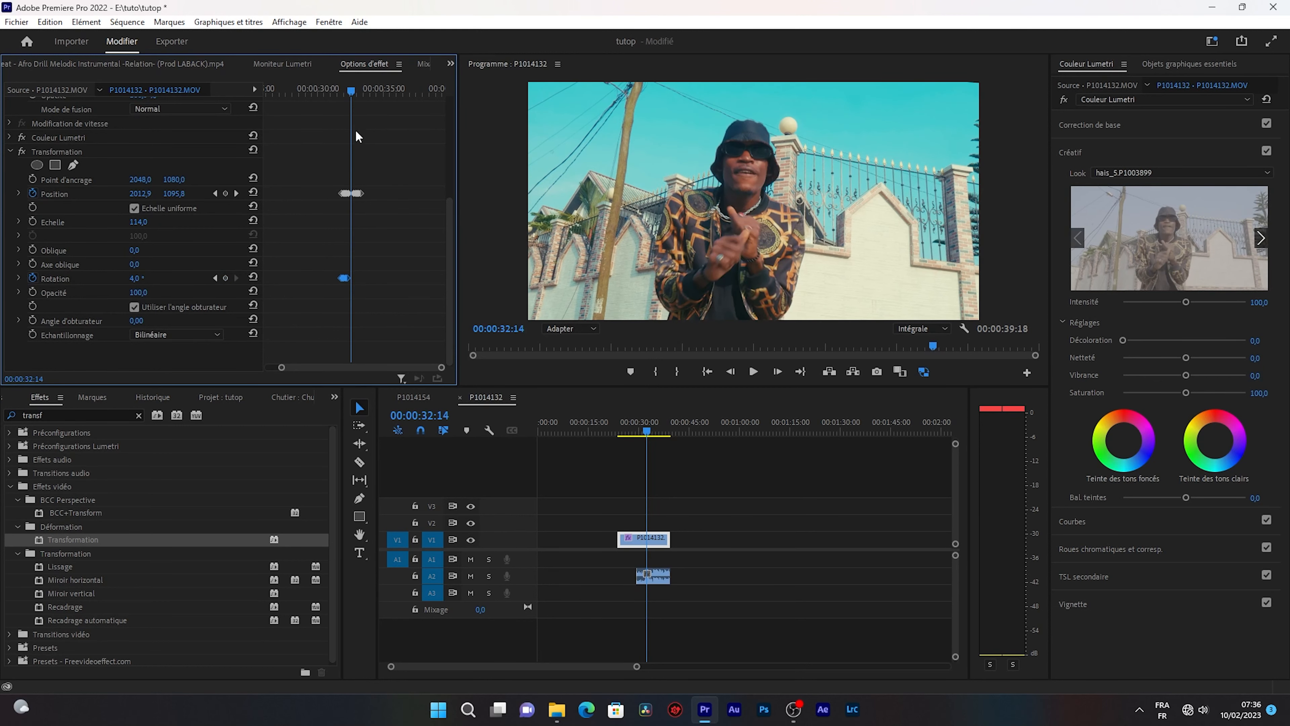
key(ctrl+v)
Turn off the composition's shutter angle in the Transformation effect and set its own shutter angle to 360.
click(138, 306)
click(137, 320)
text(360)
Play back the clip several times from before the keyframes to review the shake with rotation and motion blur.
click(637, 433)
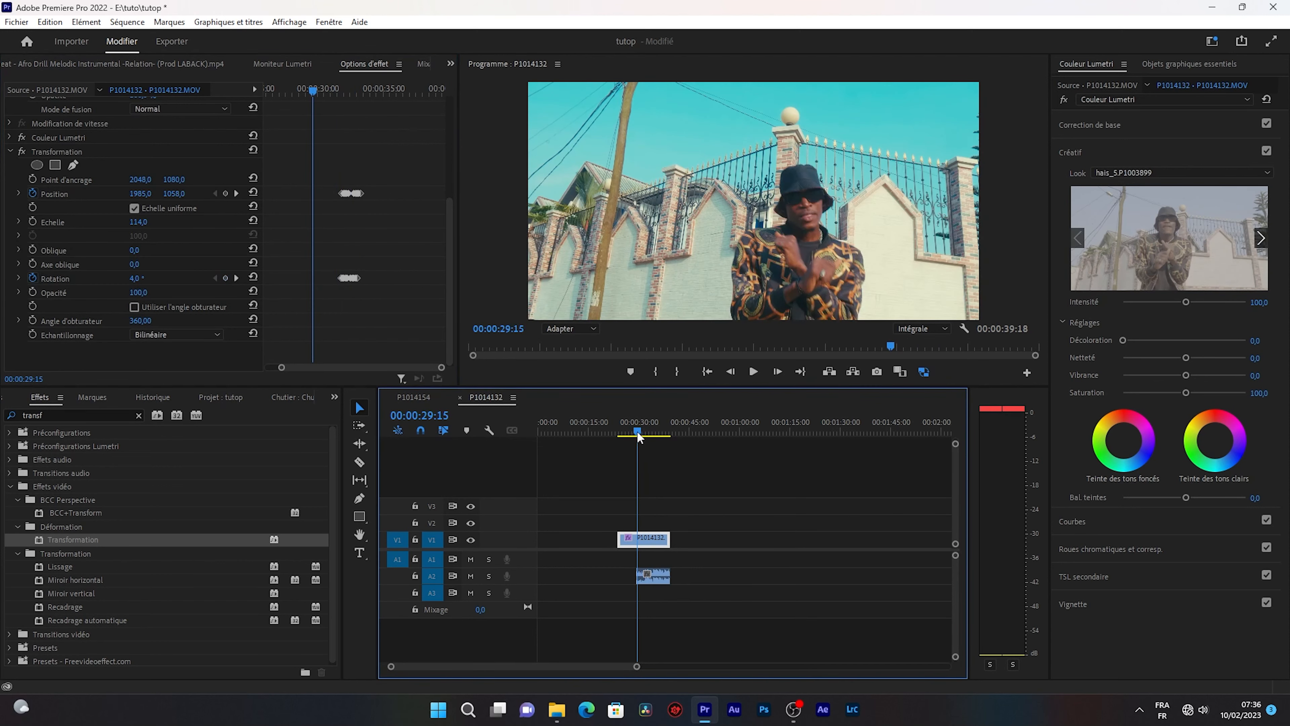
key(space)
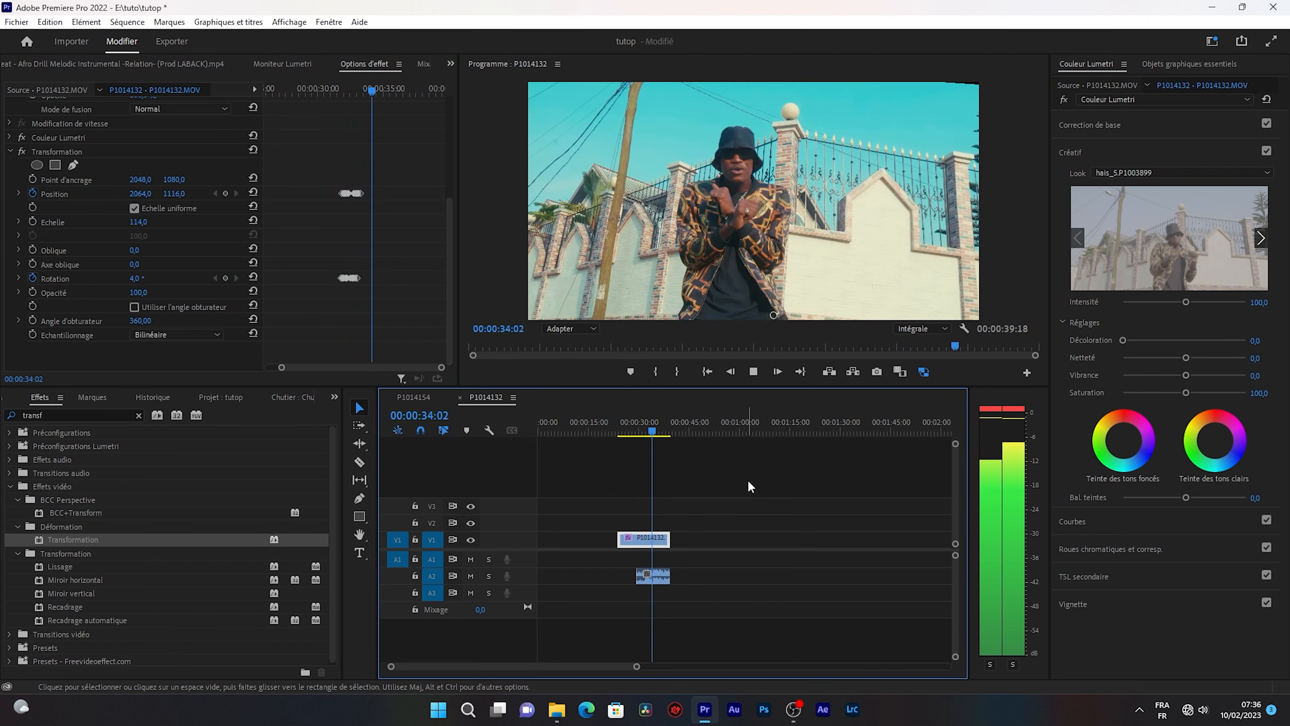
click(632, 432)
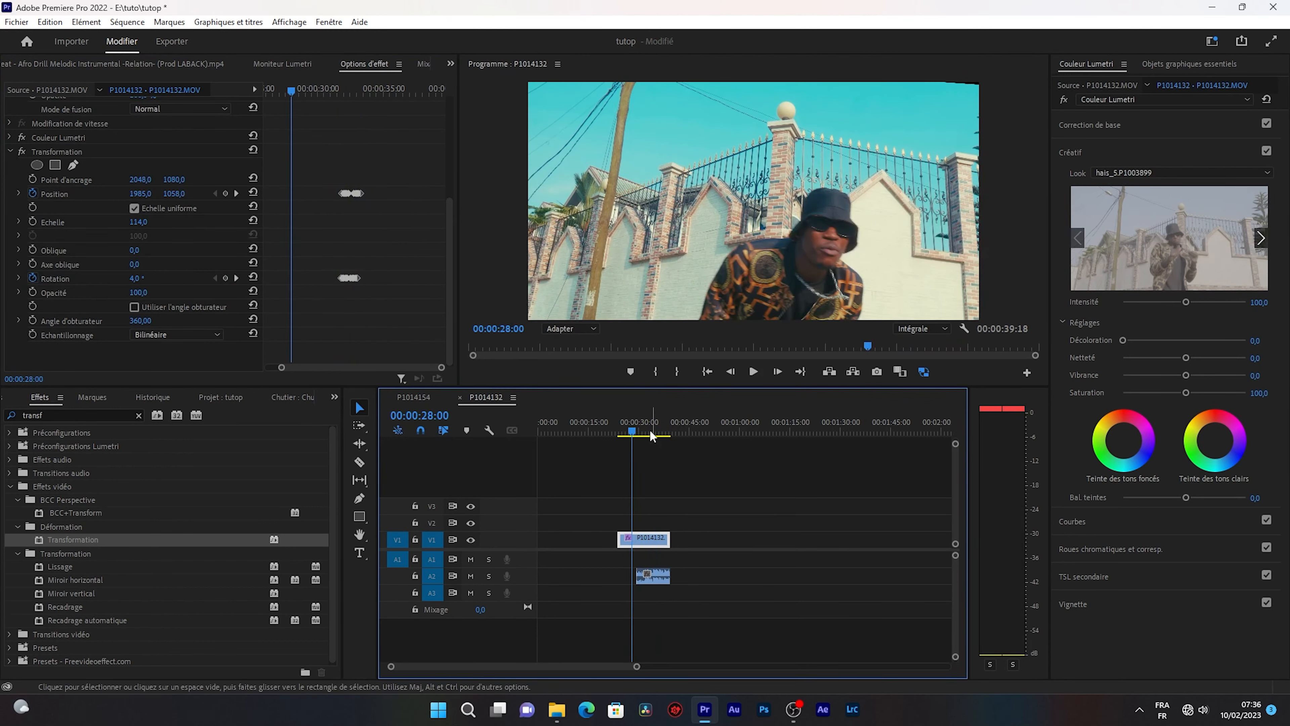
key(space)
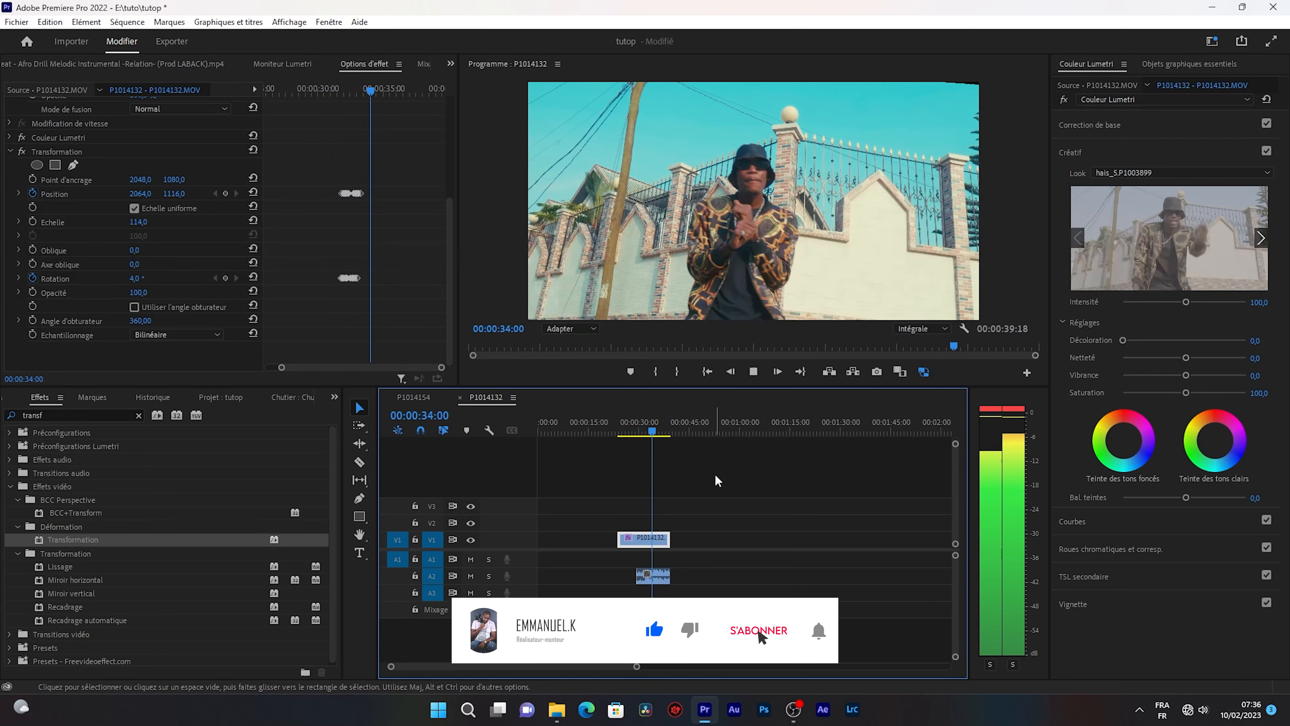
drag(661, 428, 641, 431)
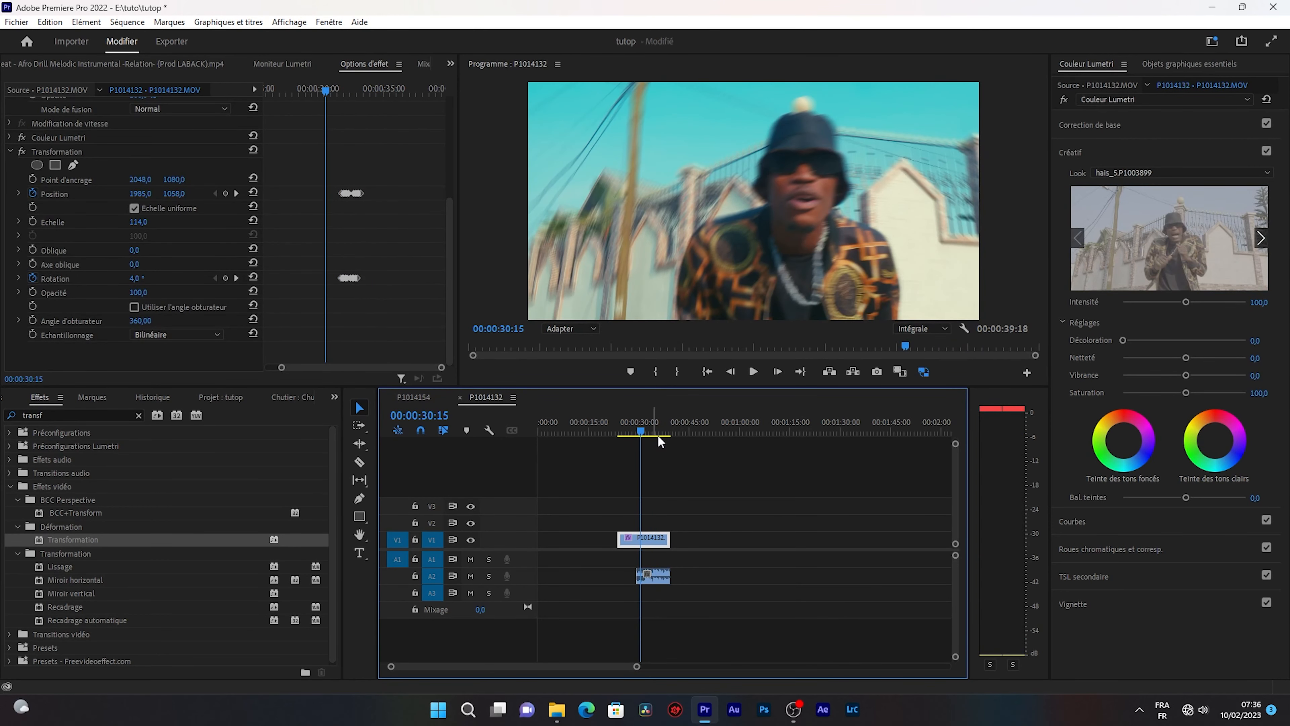
click(644, 432)
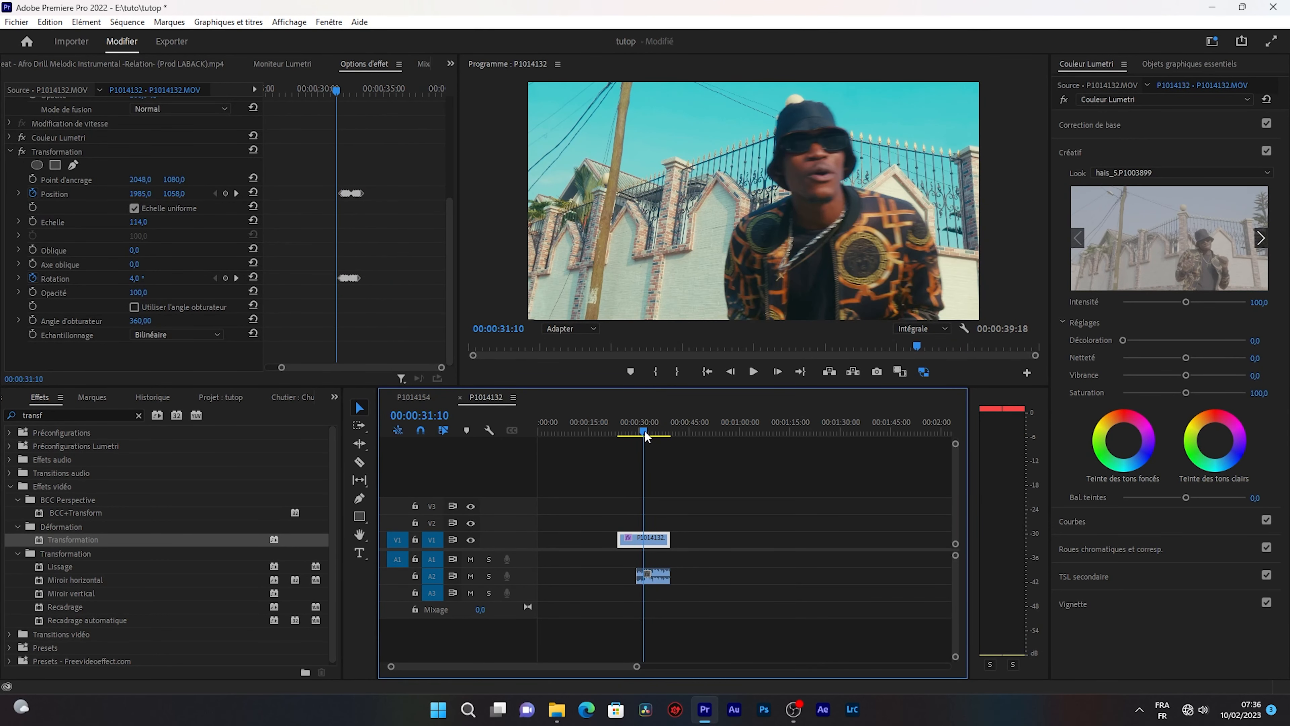
drag(645, 433, 637, 433)
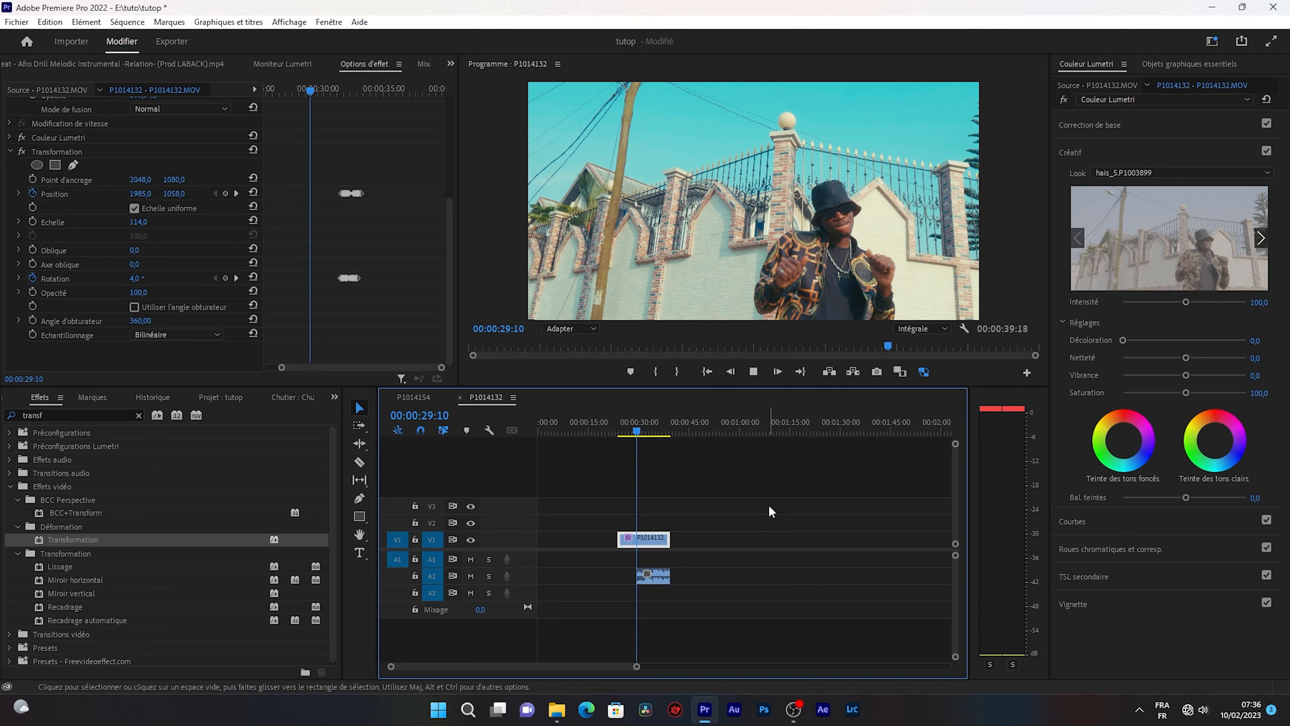
key(space)
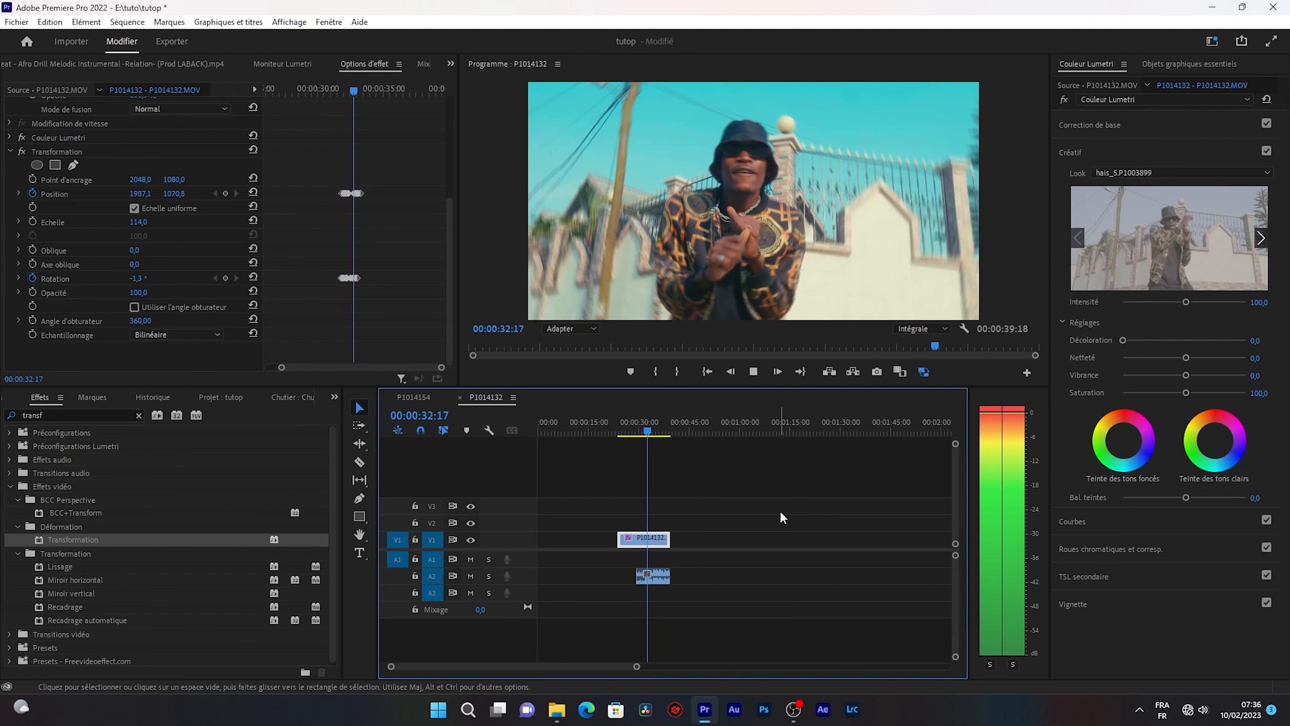
key(space)
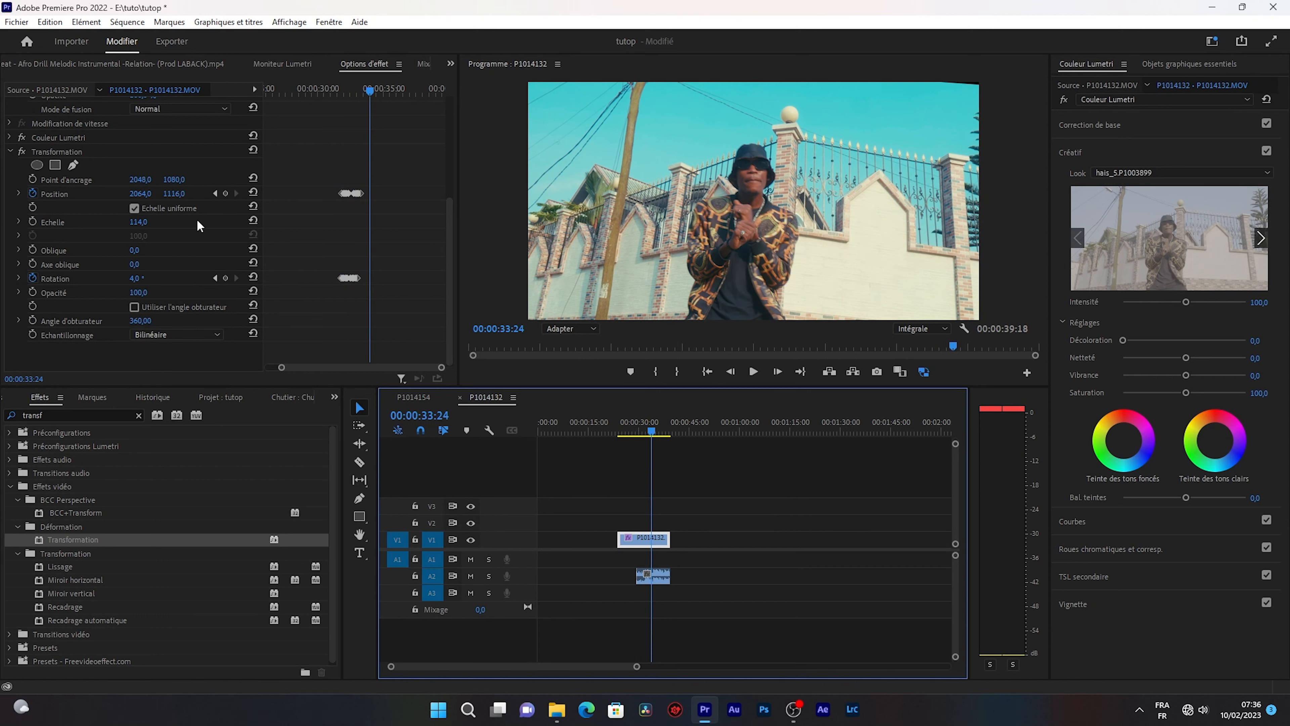
Save the clip's Transformation effect as a preset named "danse camera" with the Scale (Echelle) type.
click(8, 151)
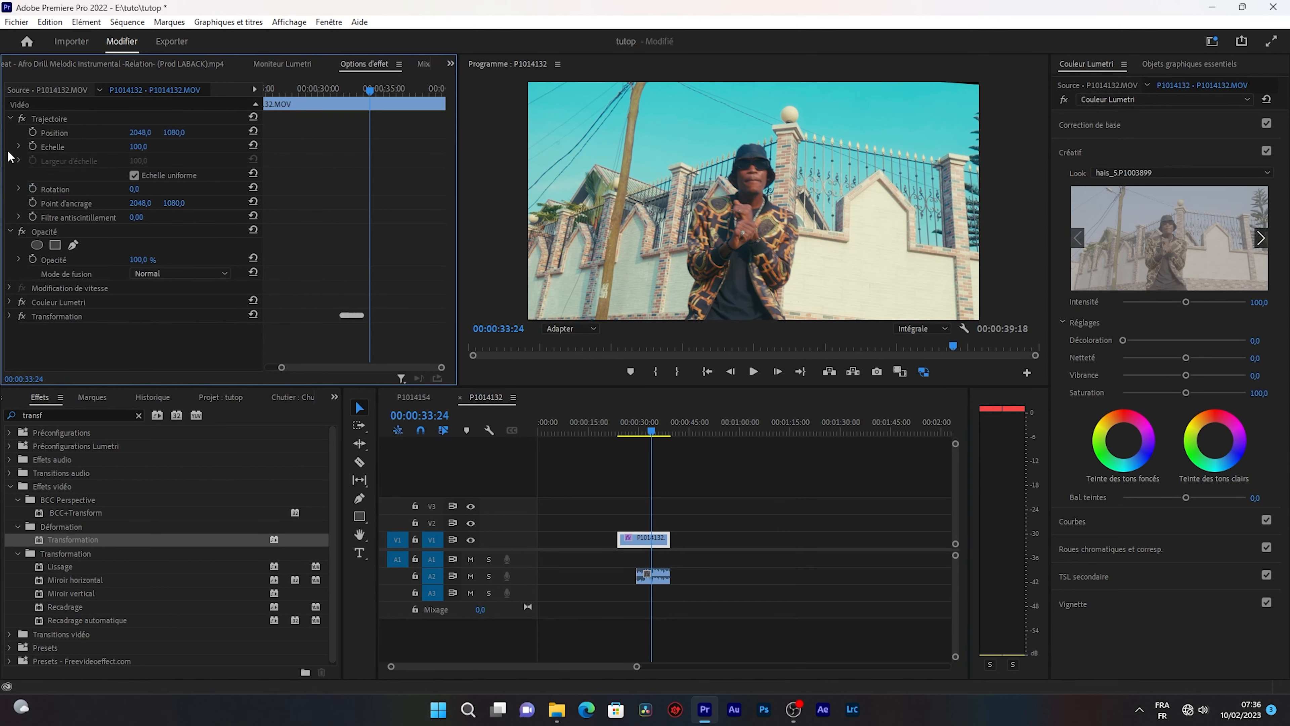
right_click(55, 314)
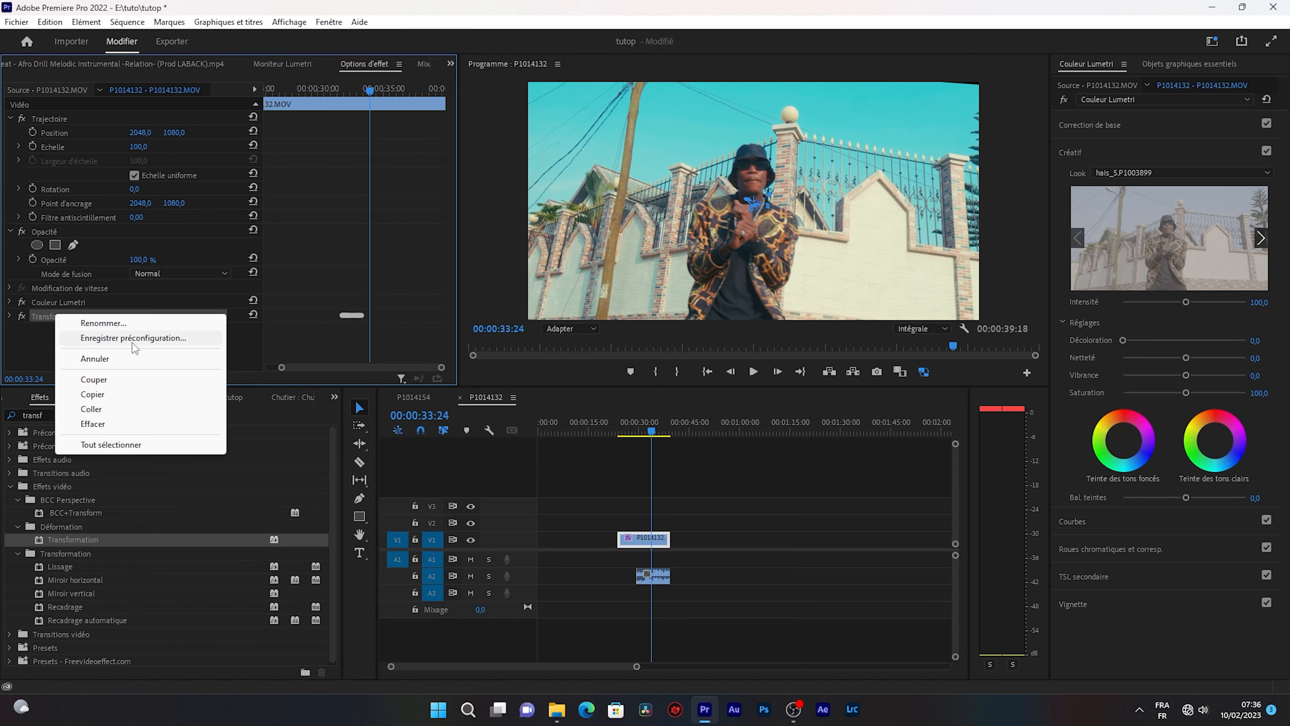
click(155, 342)
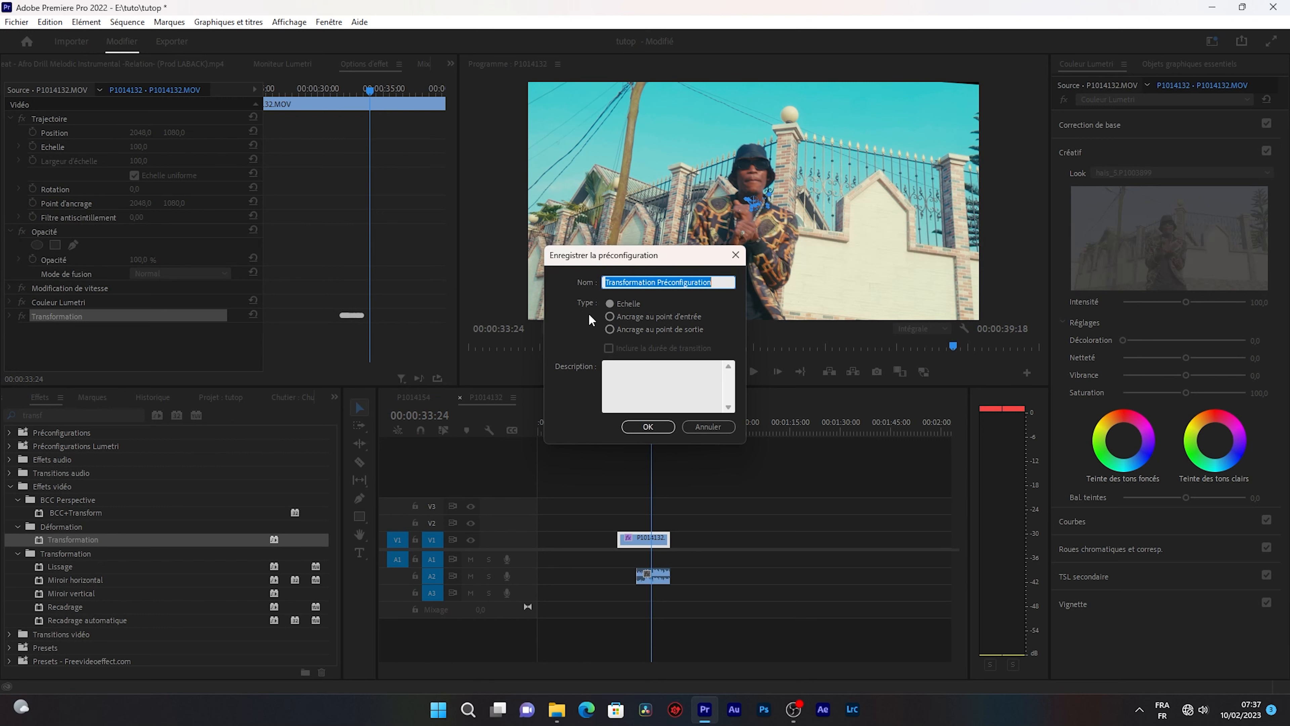
text(danse )
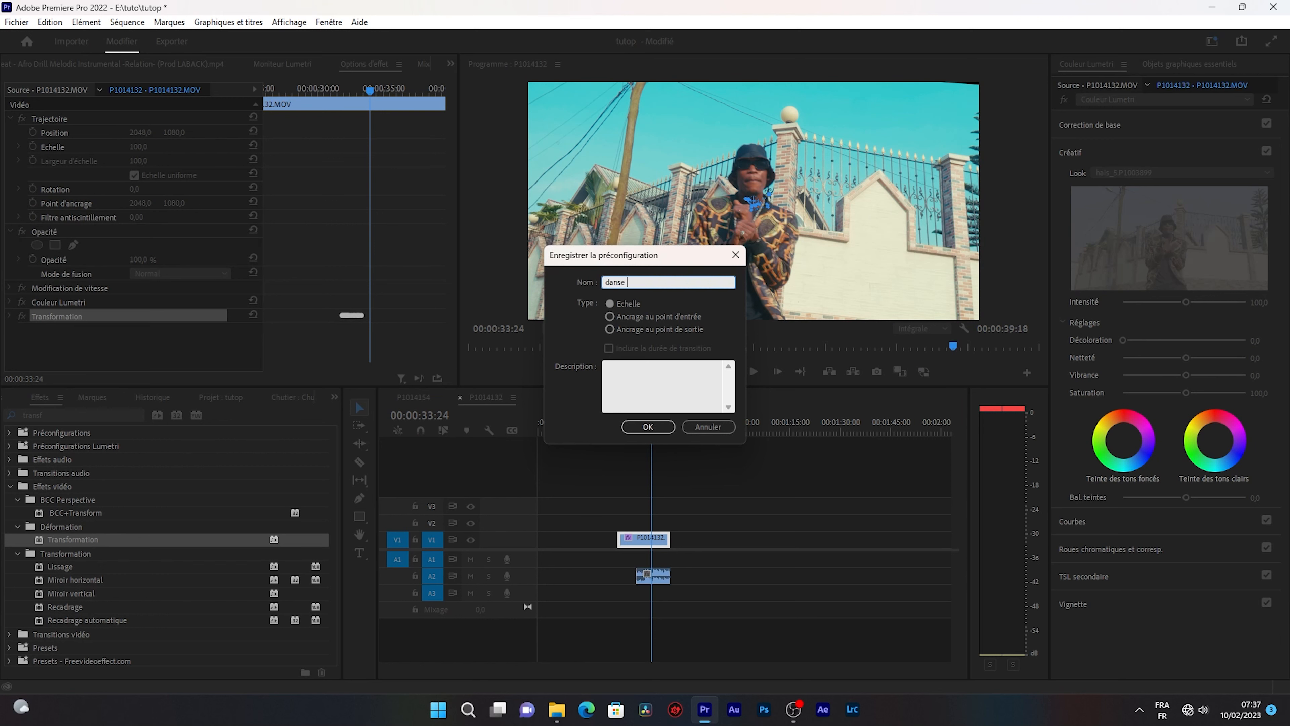
text(camera)
click(648, 427)
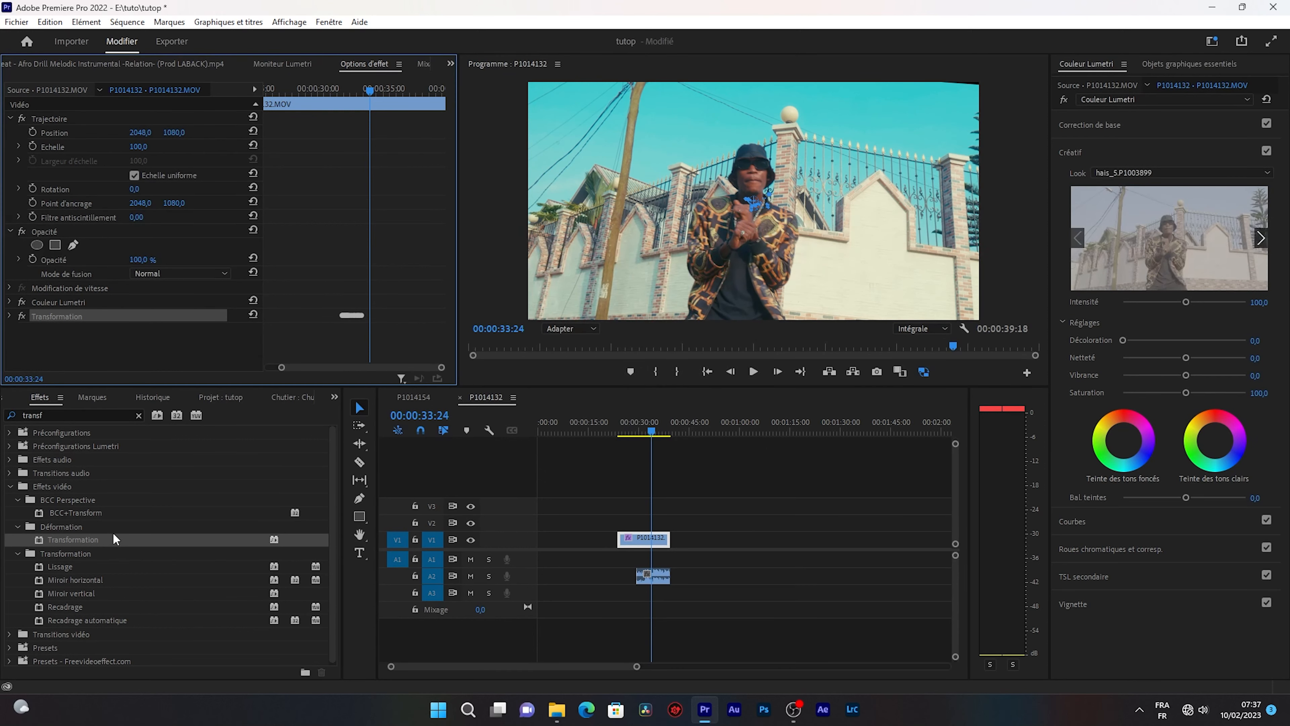
Replace the effects search with "danse" to find the saved camera-shake preset.
click(138, 415)
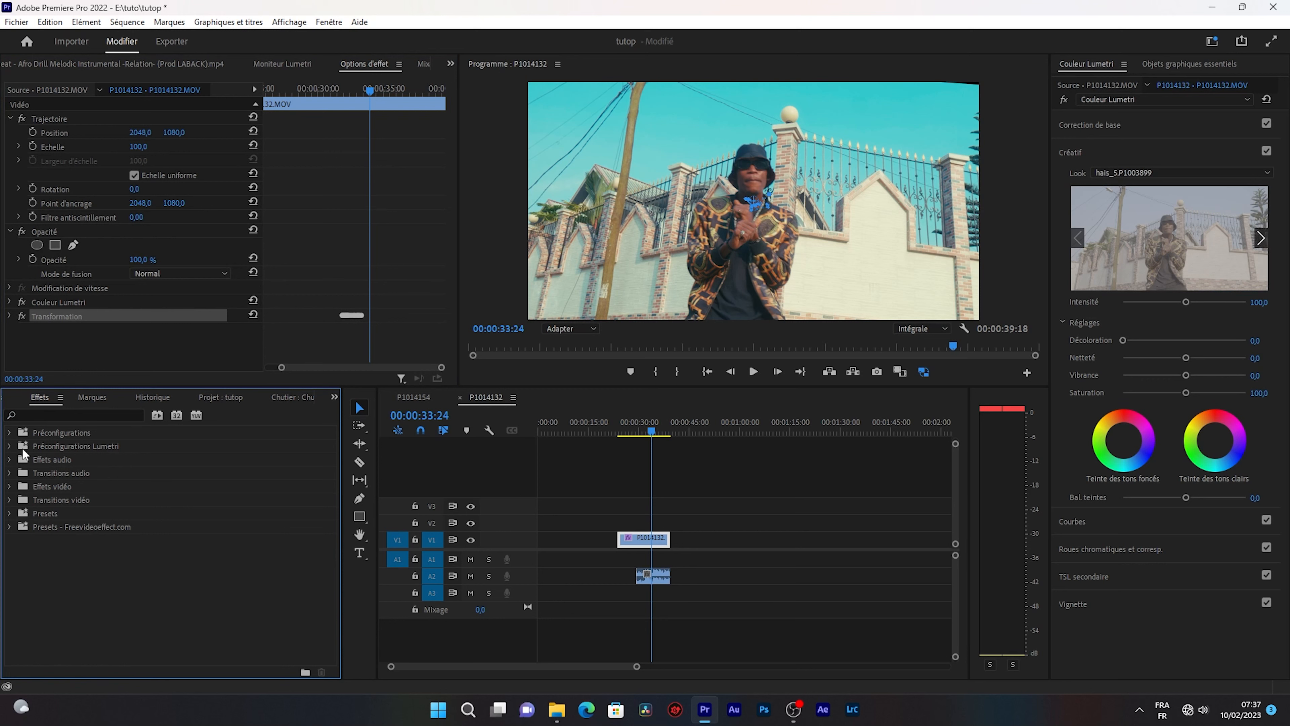
click(39, 413)
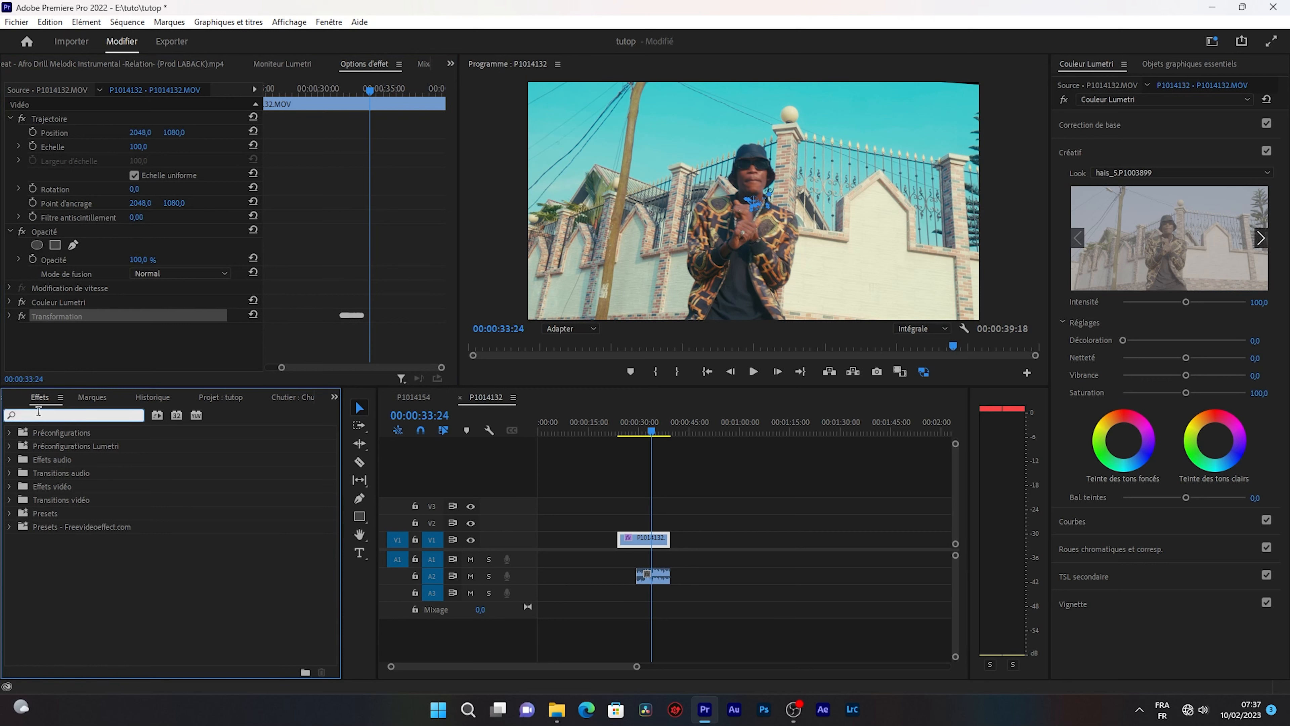
text(da)
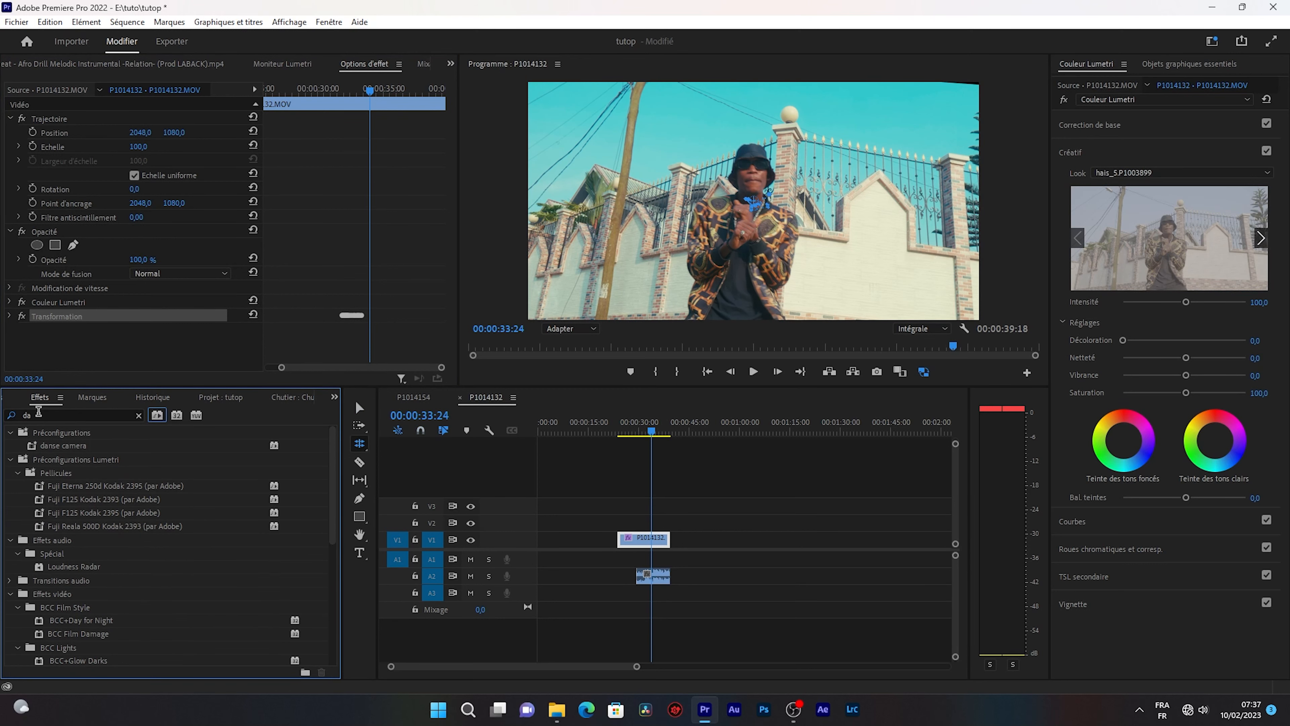
click(51, 411)
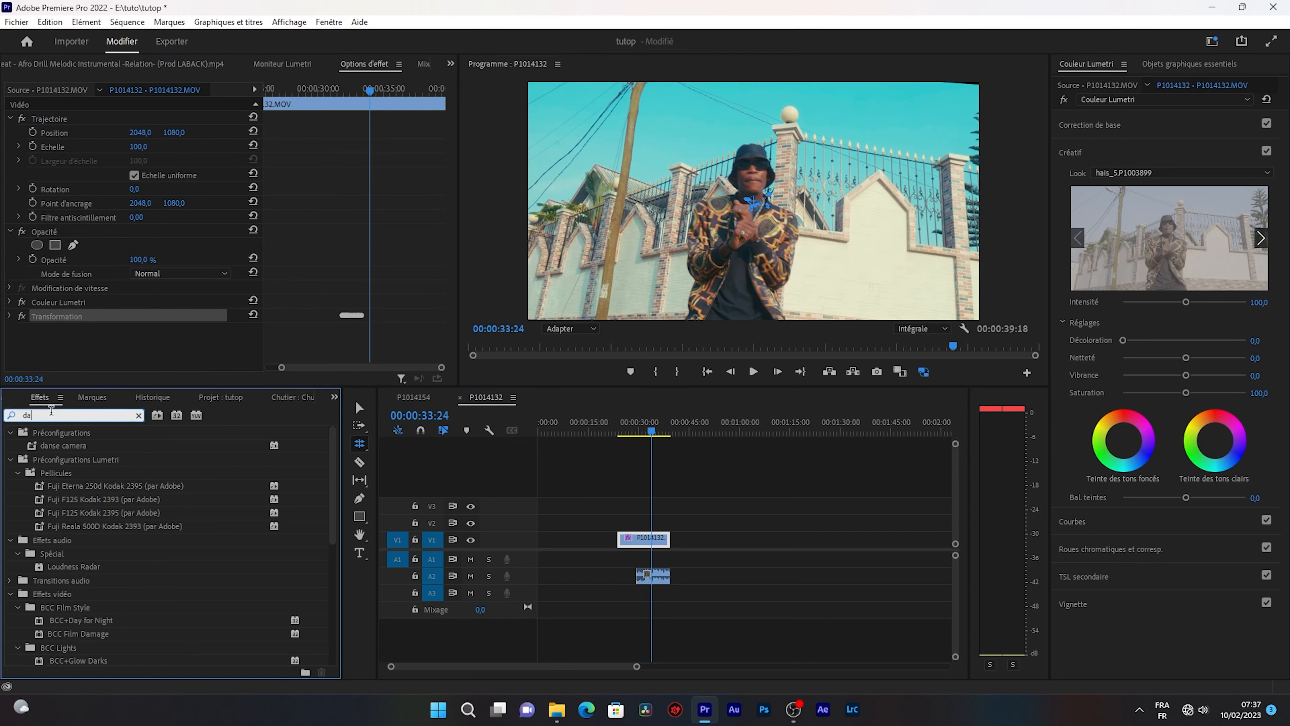
text(nse)
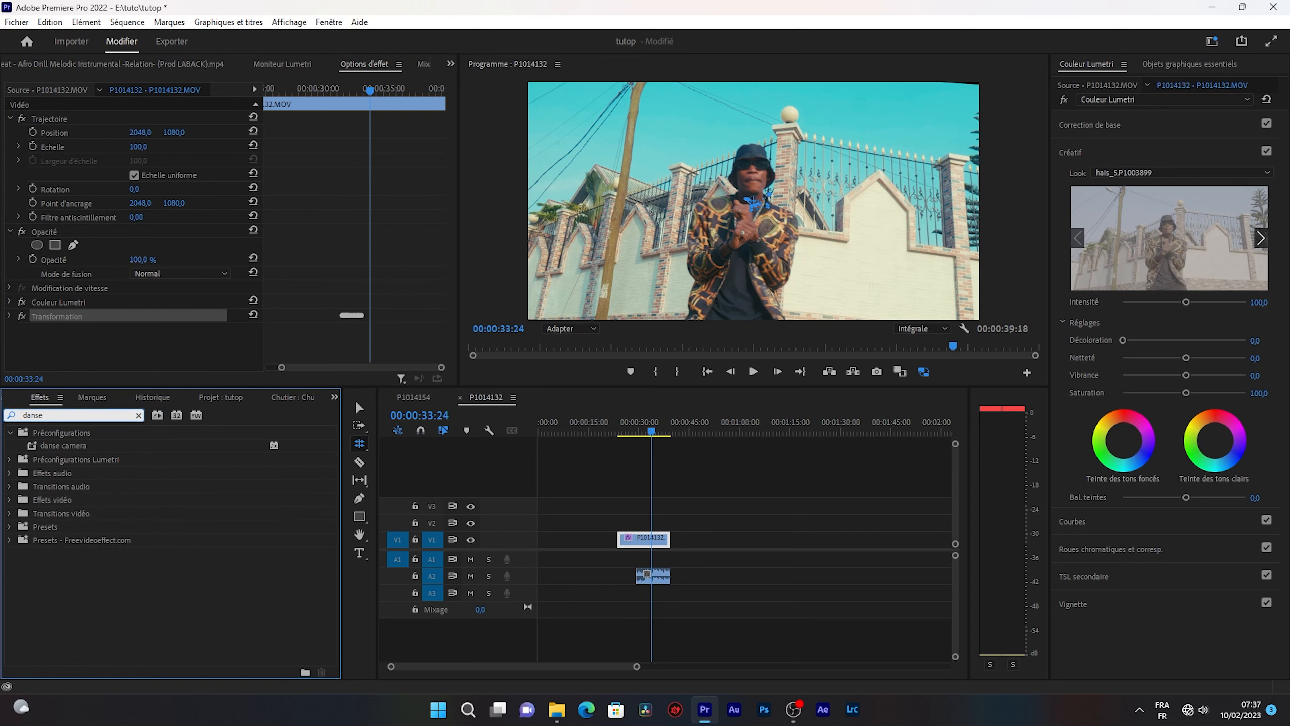